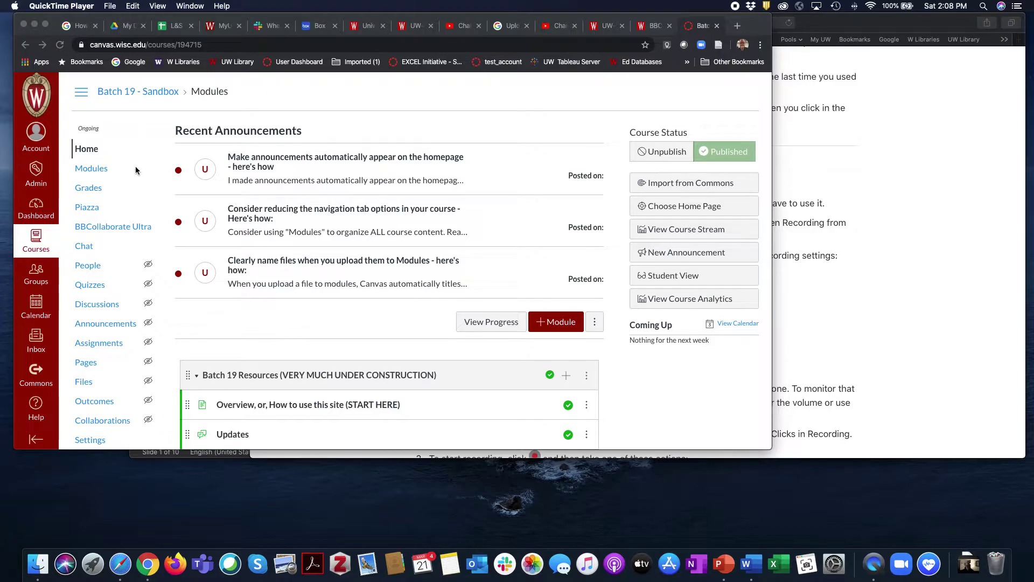
Step: Bring the Chrome window showing the Batch 19 - Sandbox course home to the front
click(93, 229)
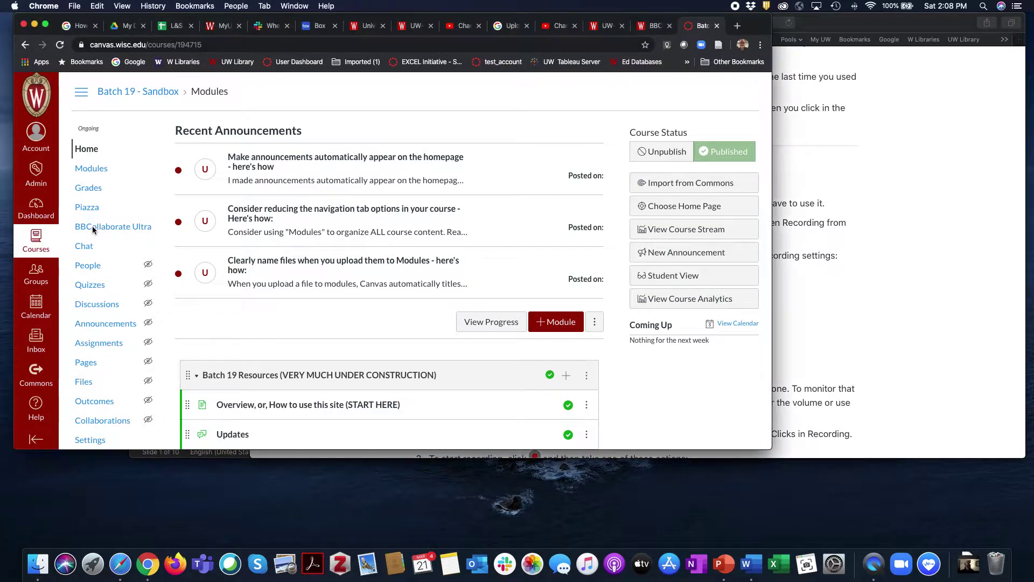
Step: From the course's BBCollaborate Ultra page, create a new session named 'Studio'
click(93, 229)
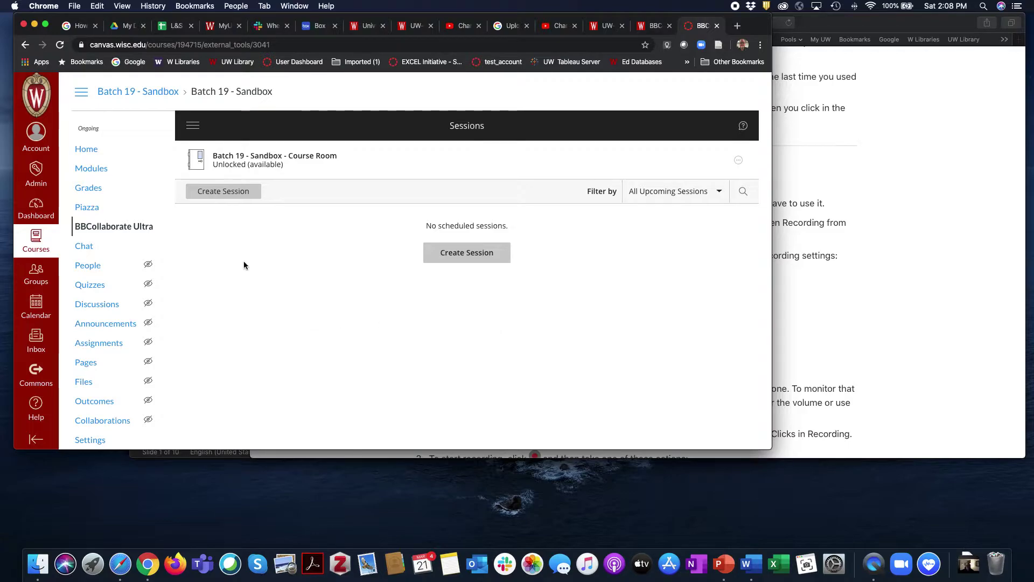
click(210, 195)
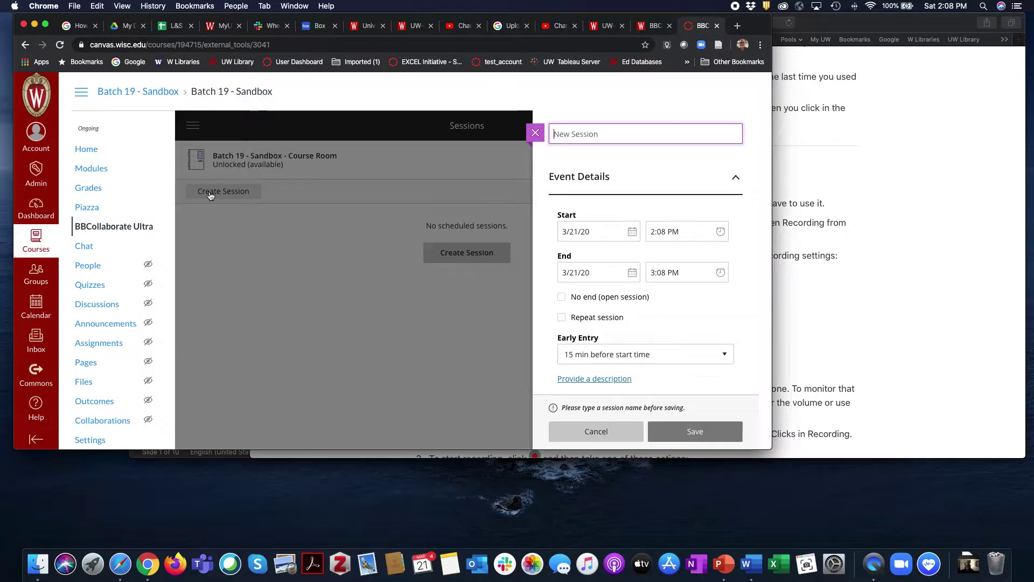
text(Studio)
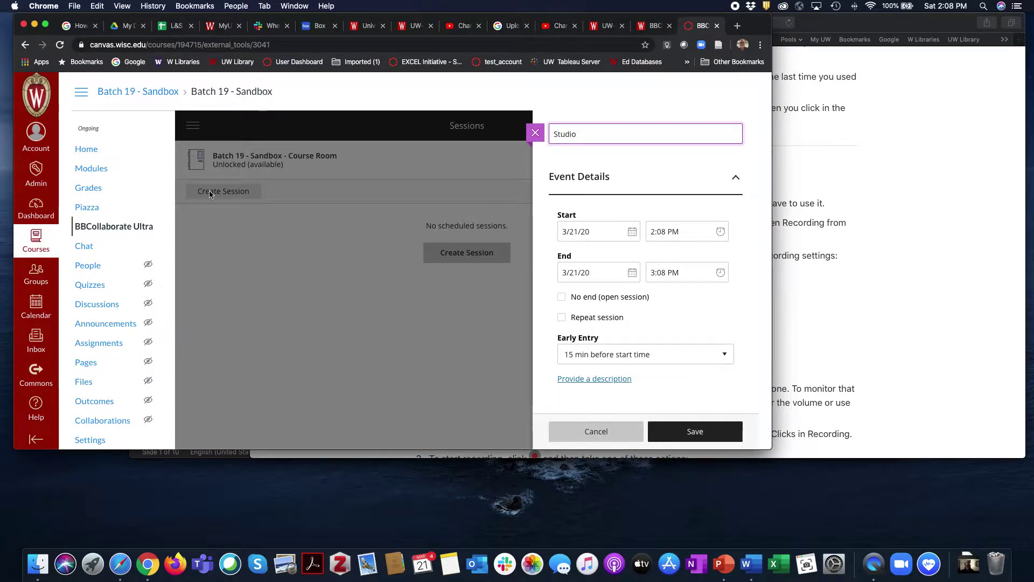
key(Return)
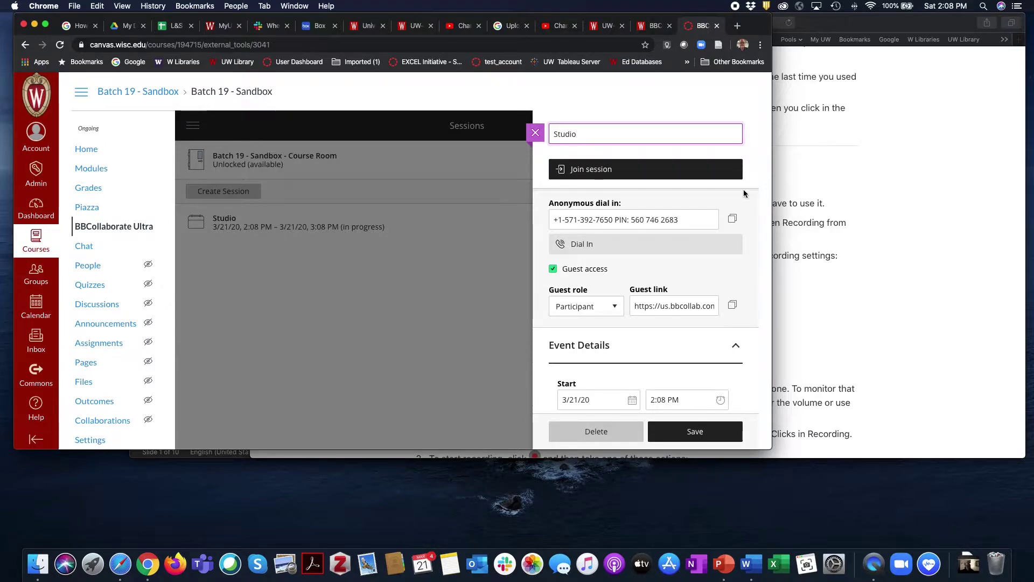
Step: Scroll through Studio's event details and mark it as an open session with no end time
scroll(758, 279, down, 1)
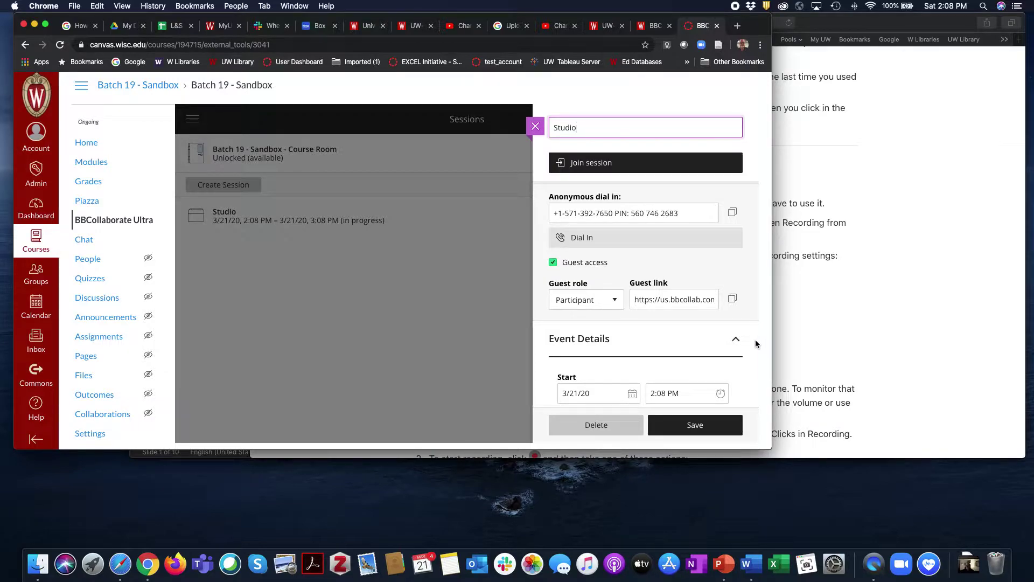
scroll(755, 339, down, 3)
scroll(755, 340, down, 5)
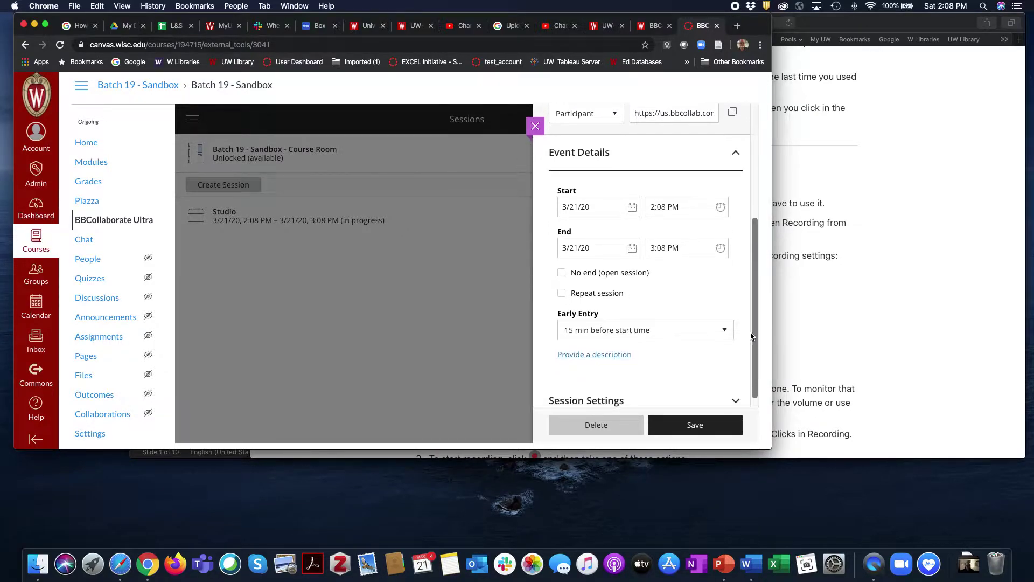
scroll(657, 219, up, 5)
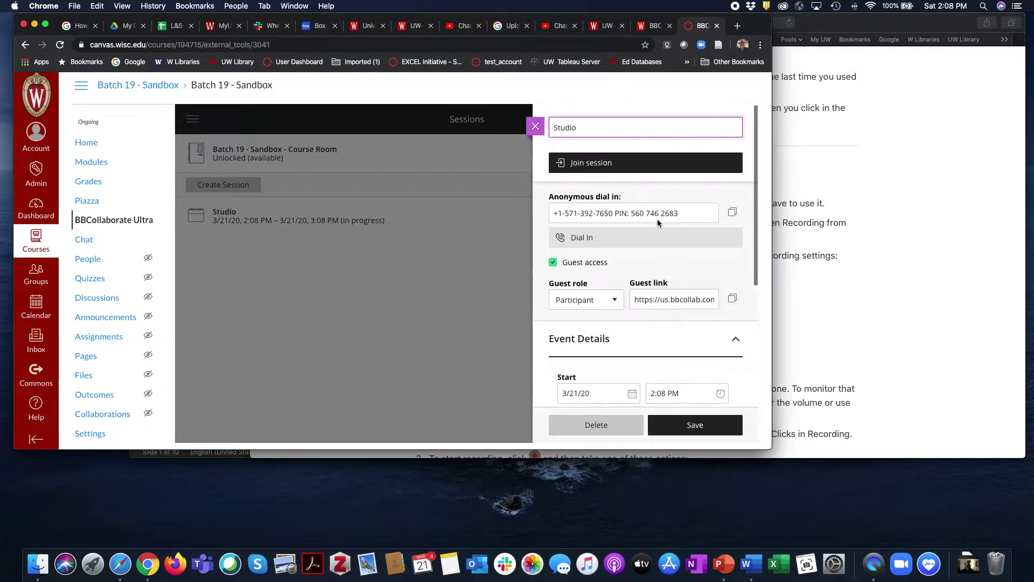
scroll(670, 291, down, 5)
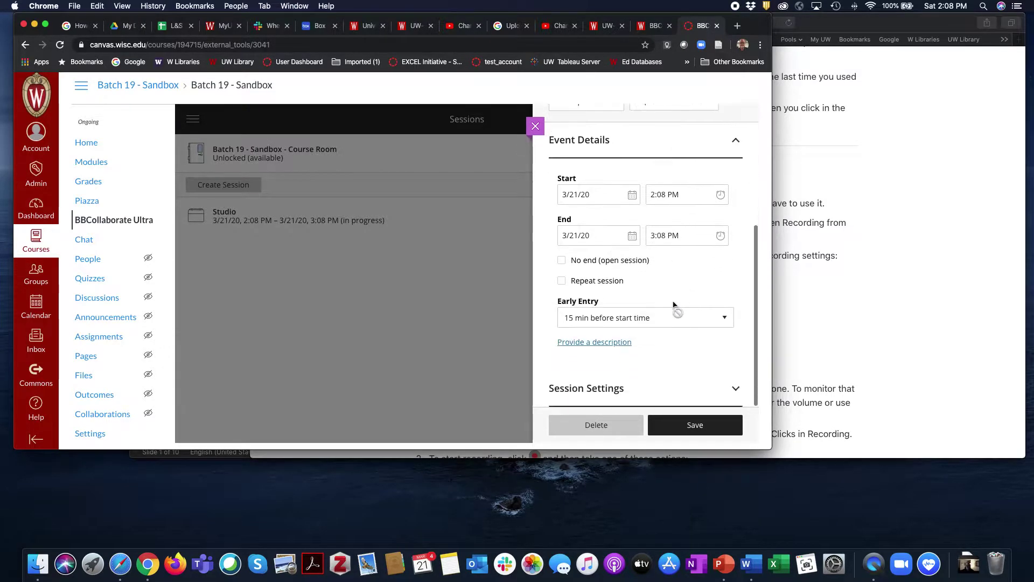
scroll(625, 214, up, 5)
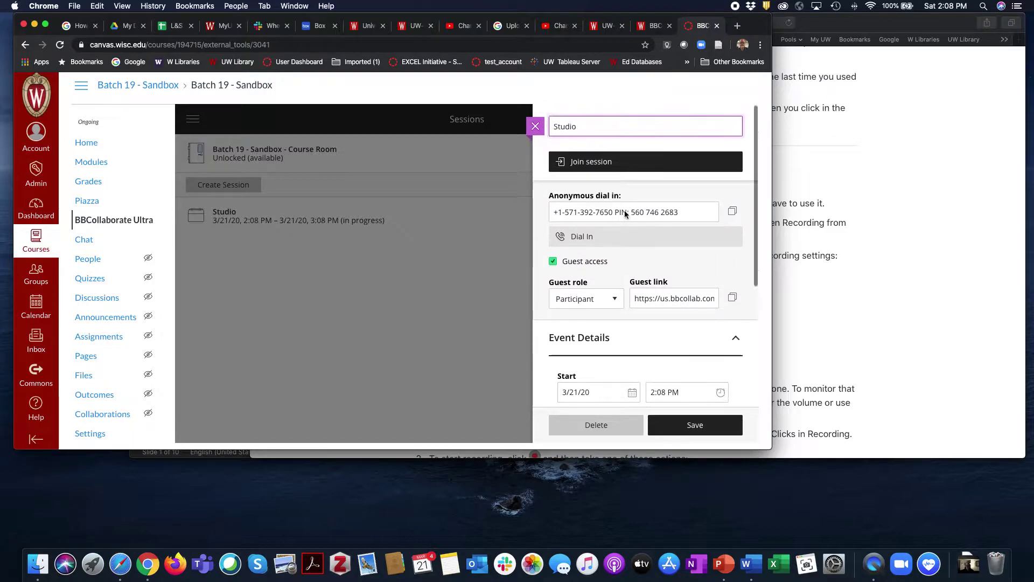
scroll(598, 242, down, 5)
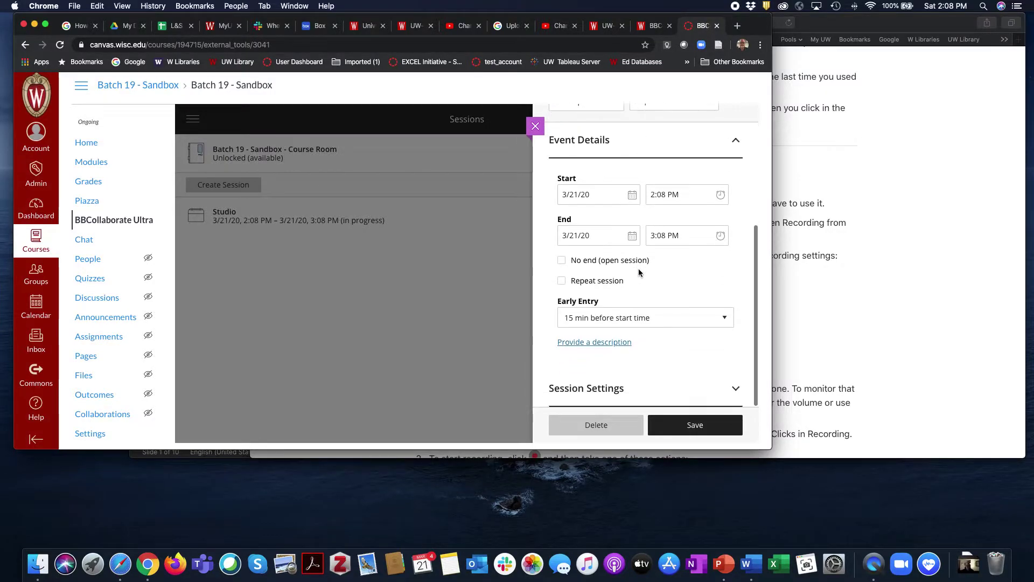
click(563, 262)
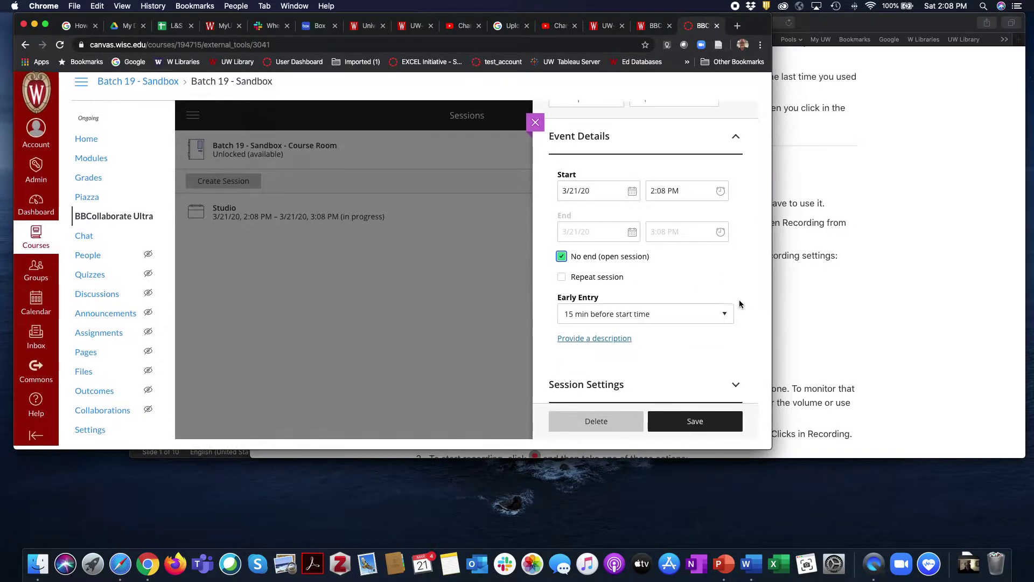
Step: In Session Settings, set Default Attendee Role to Moderator, allow recording downloads, and save
click(737, 391)
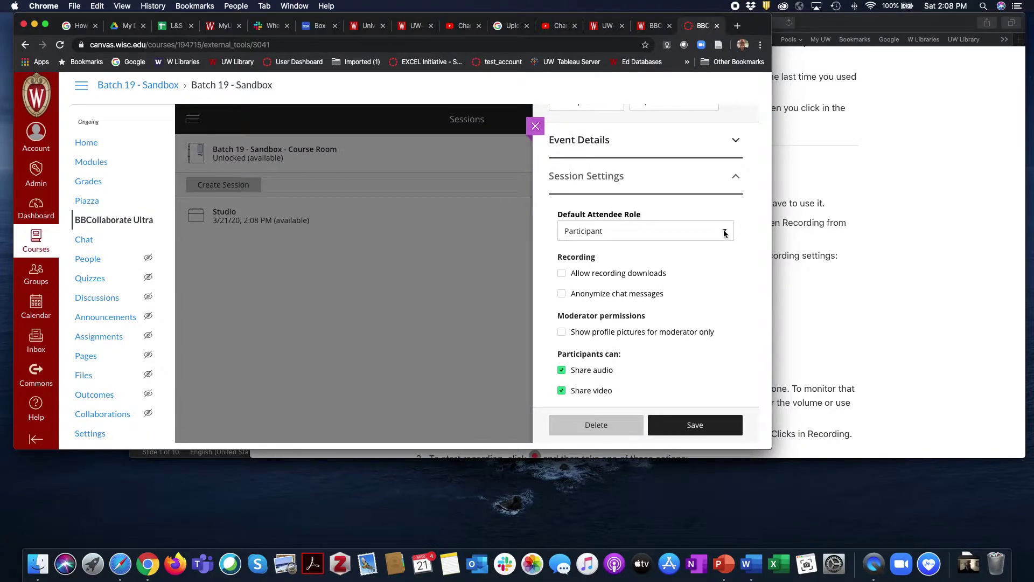
click(726, 236)
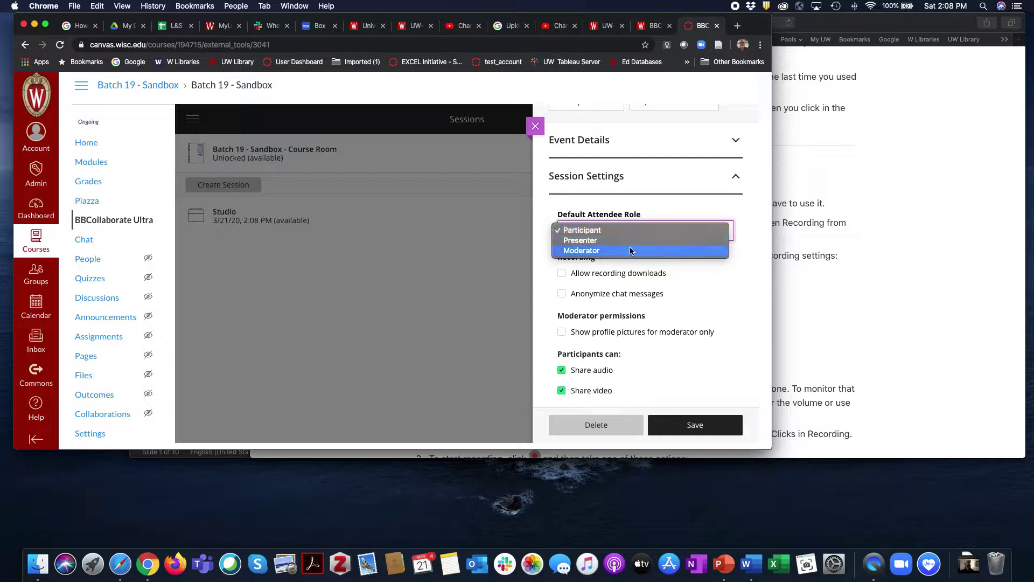
click(574, 251)
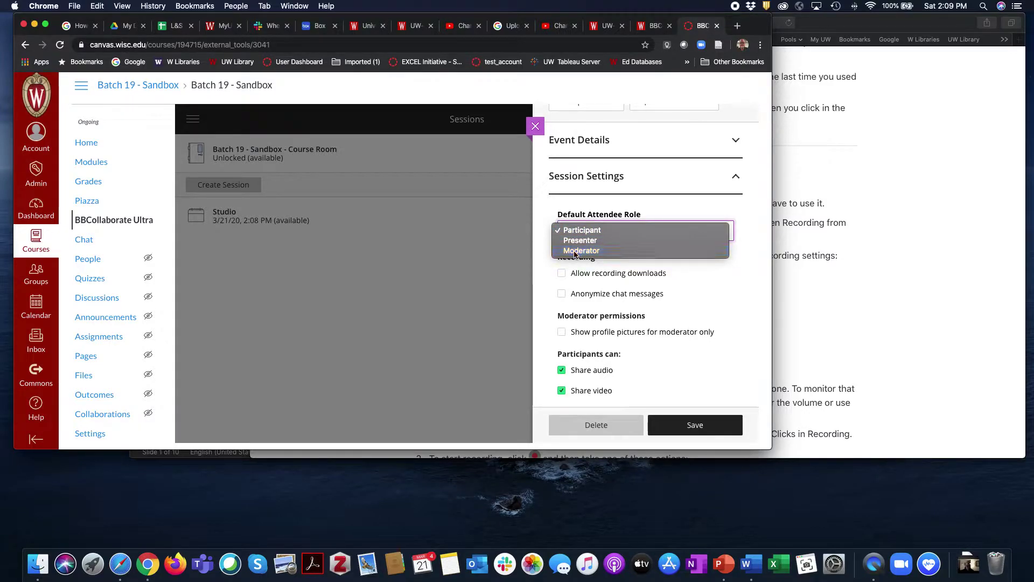
click(561, 273)
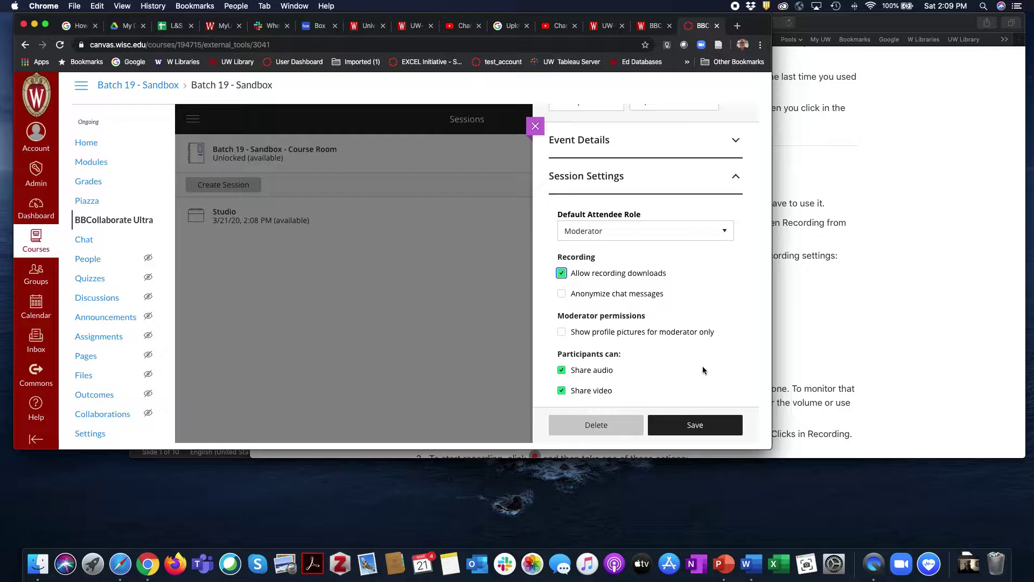
click(695, 425)
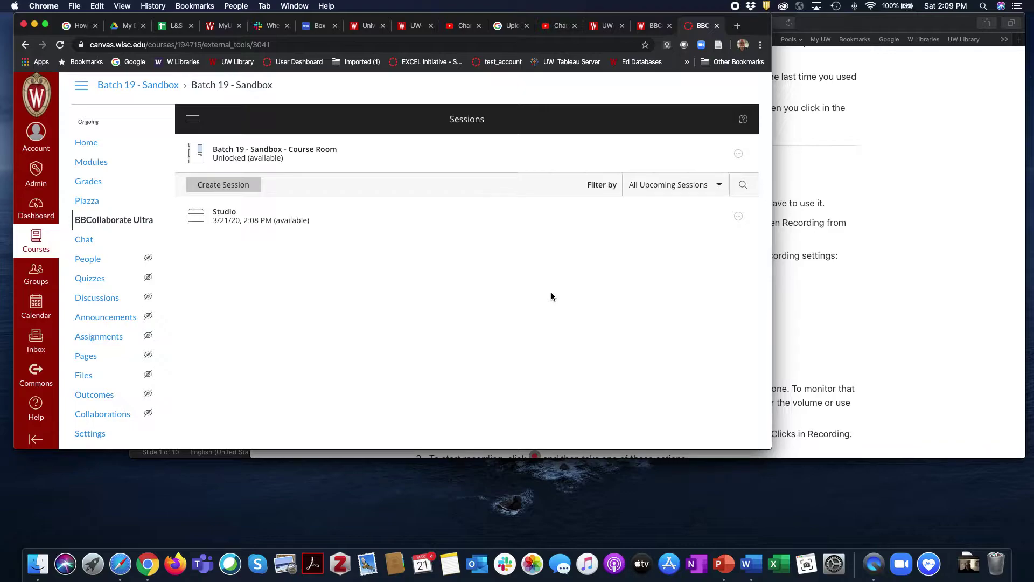
click(223, 216)
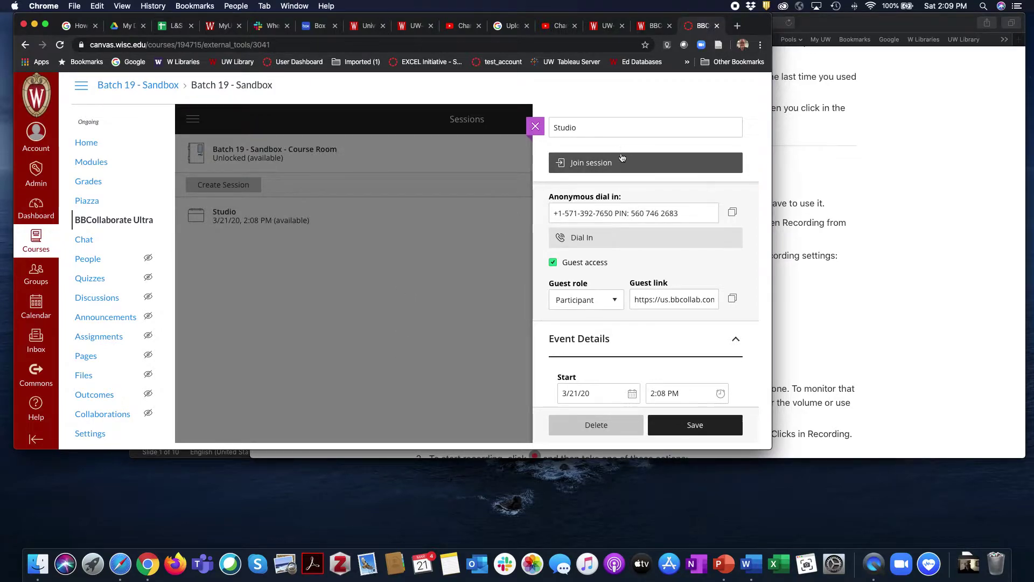
Step: Join Studio, turn on the microphone, and confirm sharing the webcam video
click(589, 165)
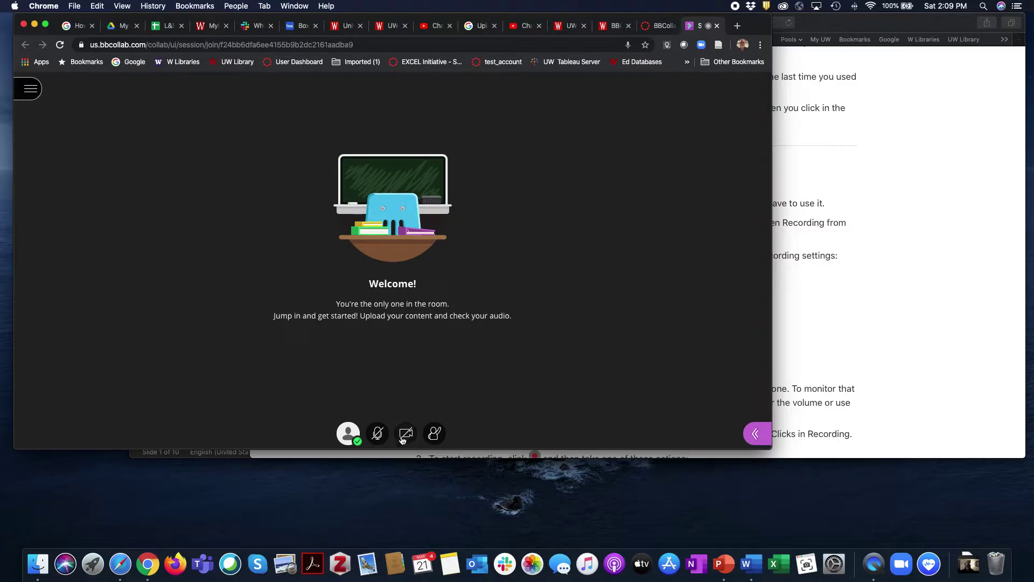
click(377, 432)
click(406, 433)
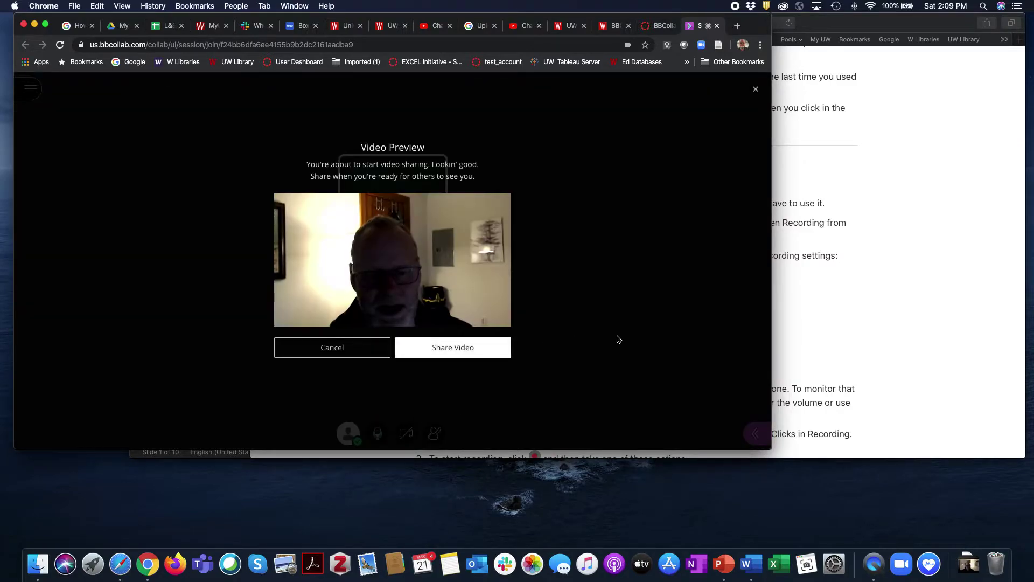
click(423, 351)
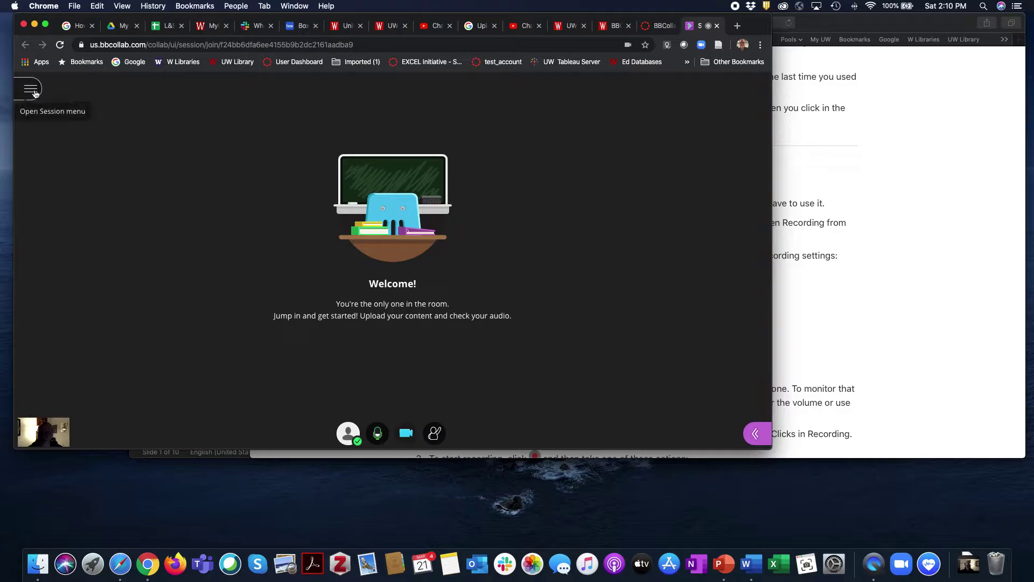
Step: Choose Start Recording from the hamburger Session menu
click(34, 94)
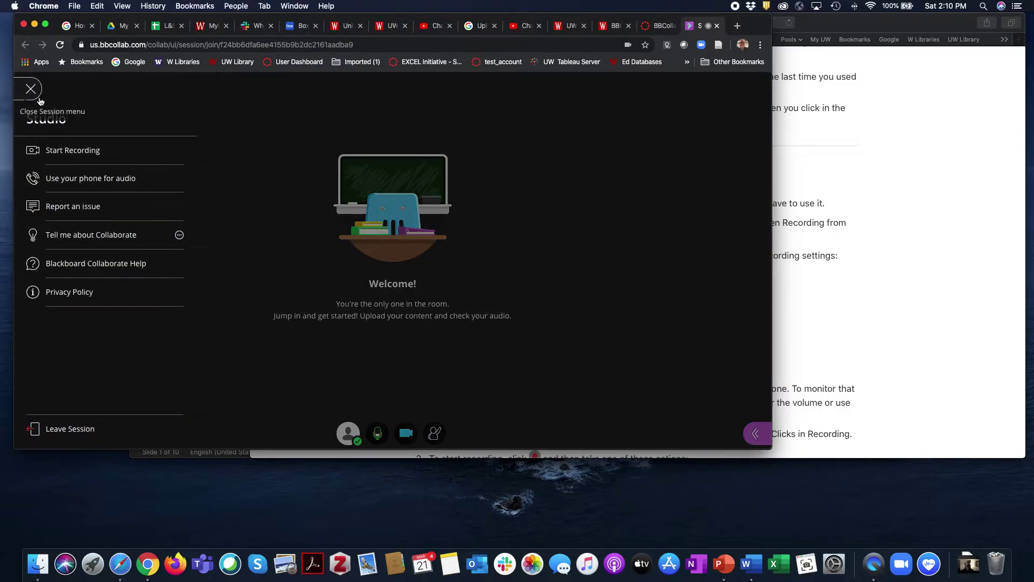
click(77, 157)
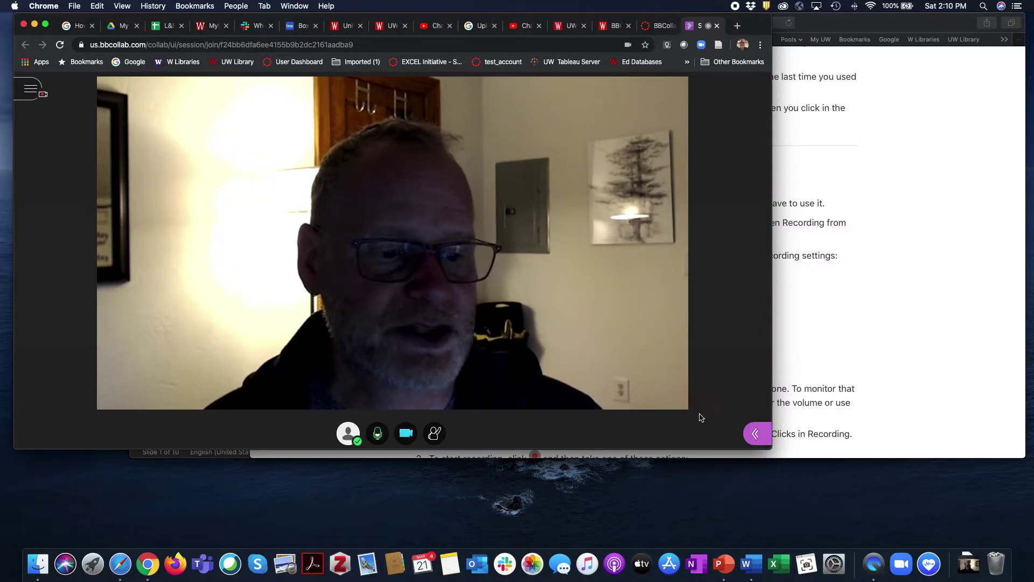
Step: Share the BBCollaborateUltra_Deck window via Share Content's Application/Screen option
click(754, 434)
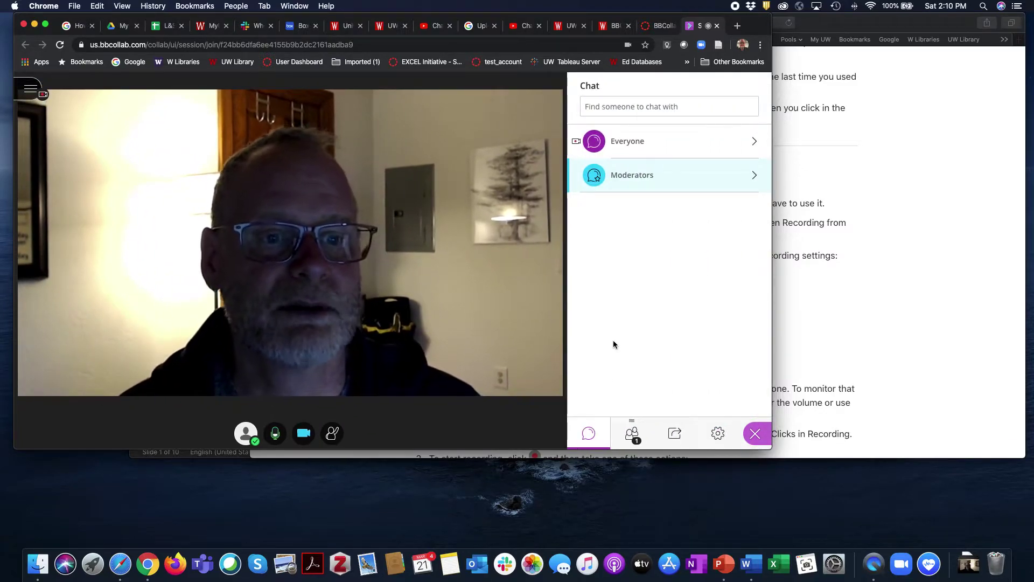
click(675, 434)
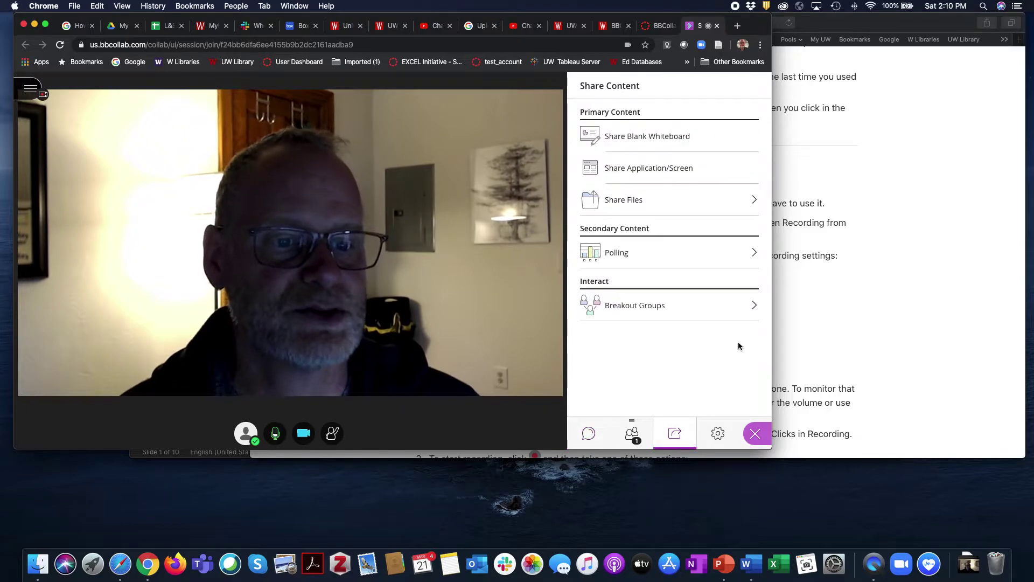
click(649, 169)
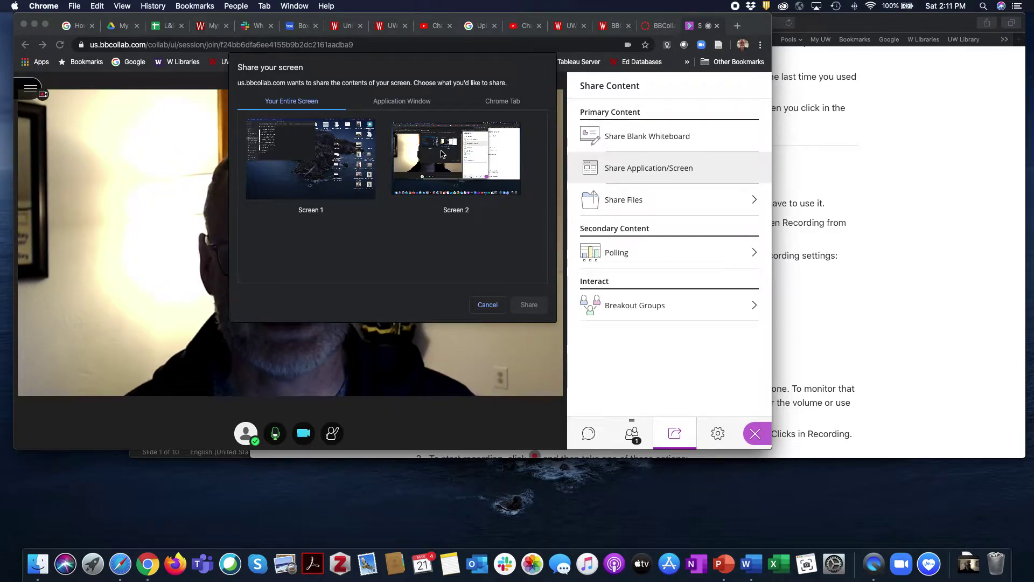
click(441, 154)
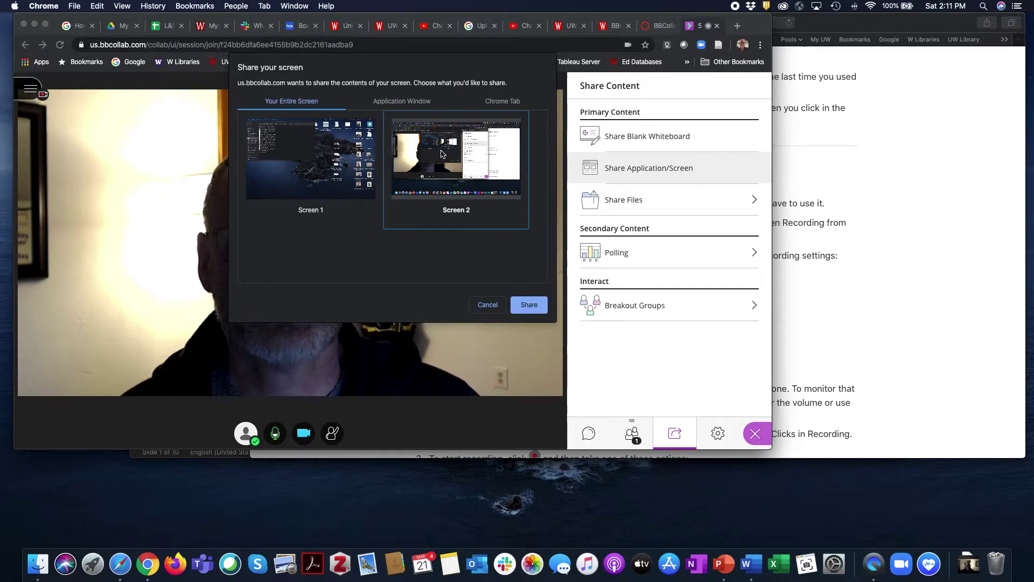
click(403, 102)
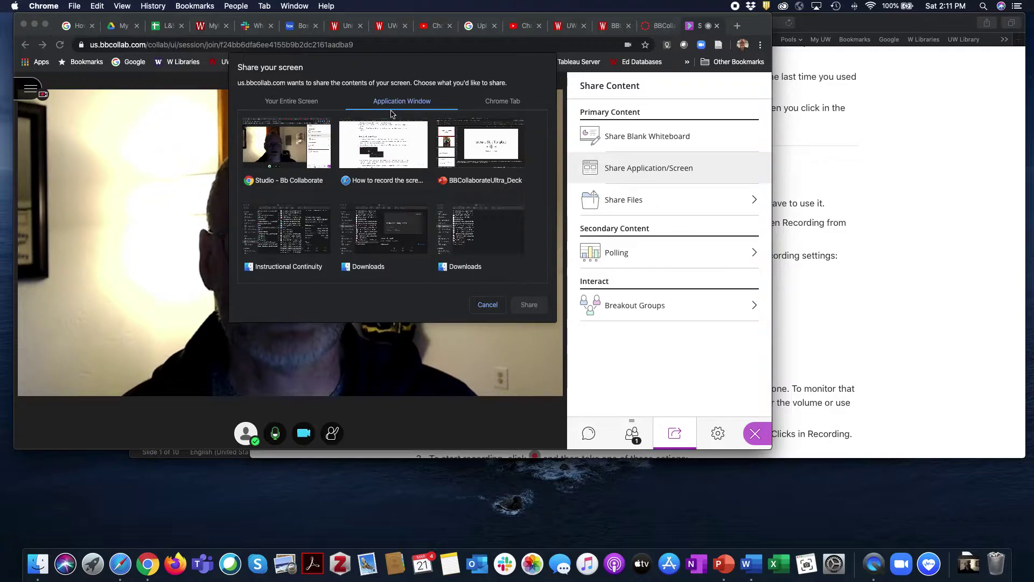
click(488, 150)
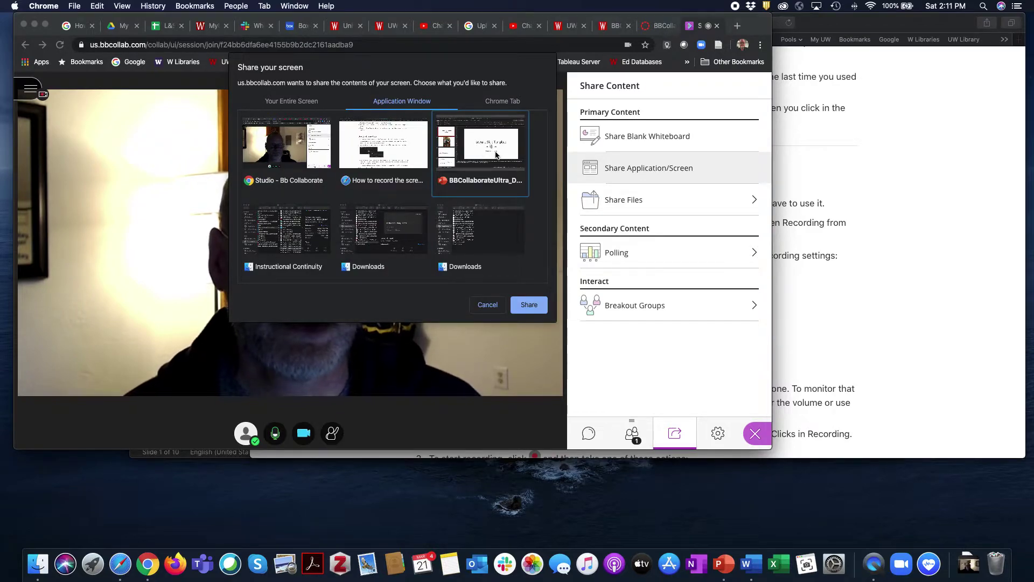
click(529, 305)
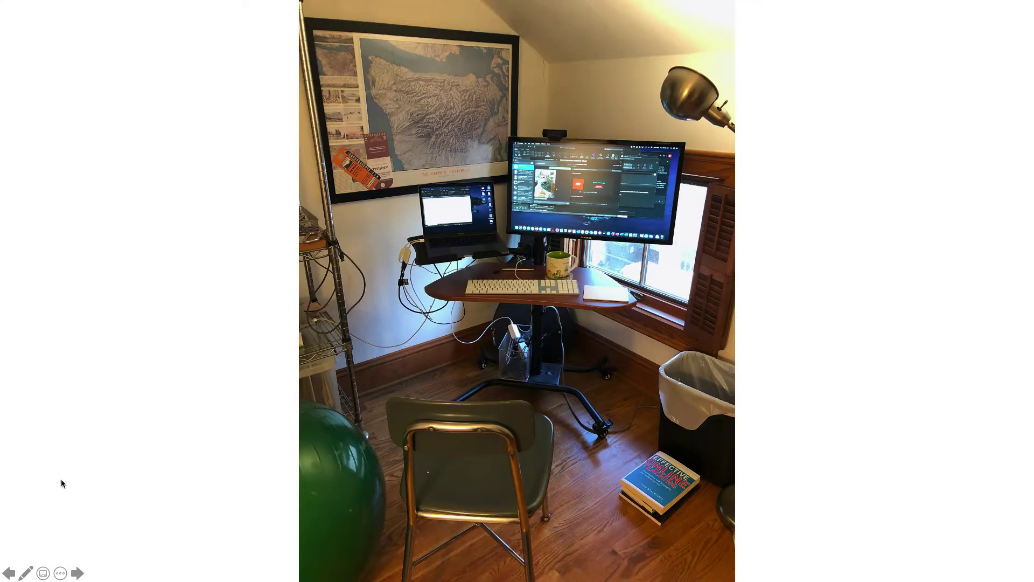
Step: Open the slideshow's pointer options menu on the home-desk photo slide
click(25, 573)
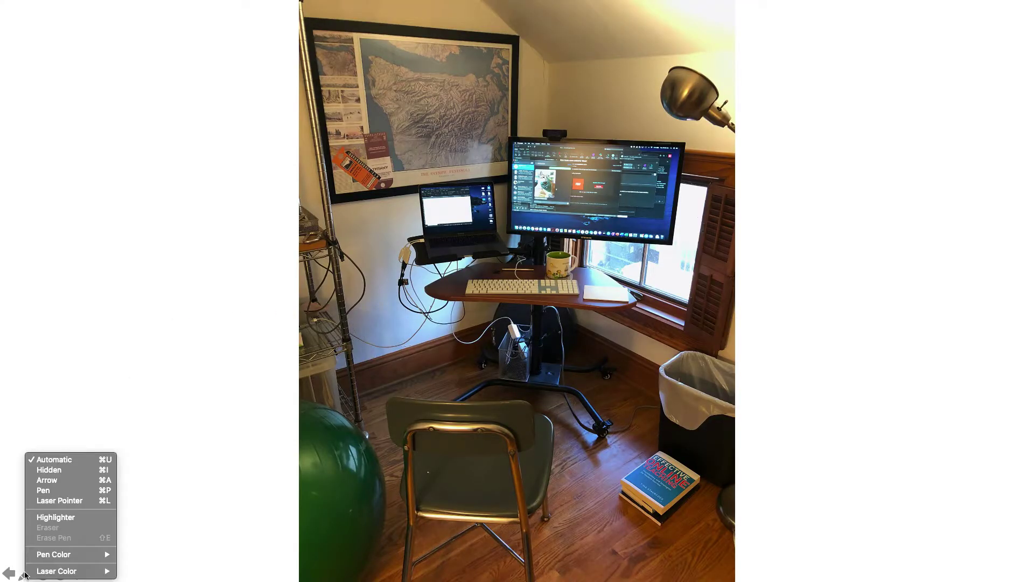
Step: With the pen, circle the monitor and laptop and the floor book stack in red ink
click(45, 490)
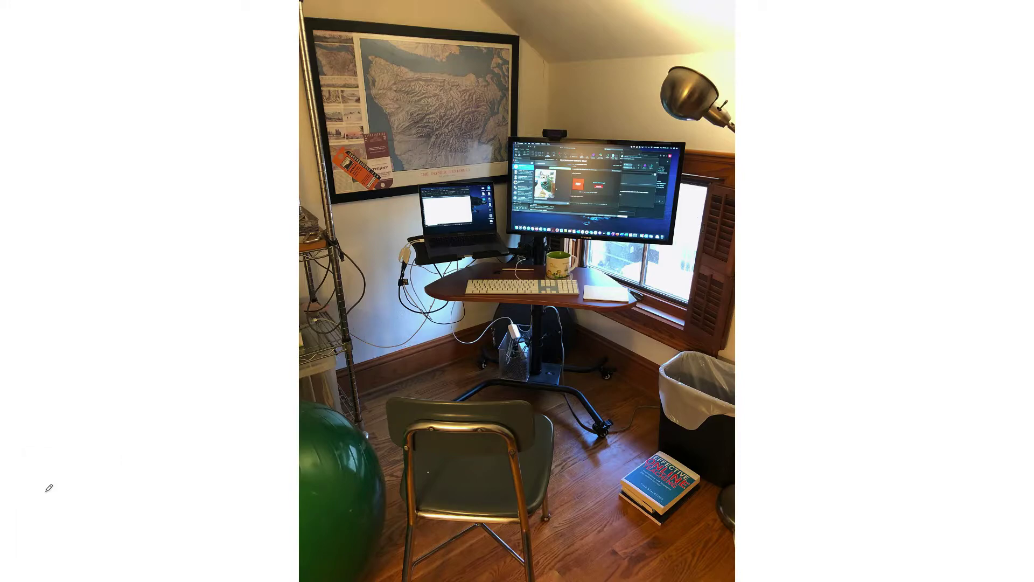
mouse_move(670, 243)
mouse_down()
mouse_move(404, 285)
mouse_move(756, 263)
mouse_move(495, 208)
mouse_up()
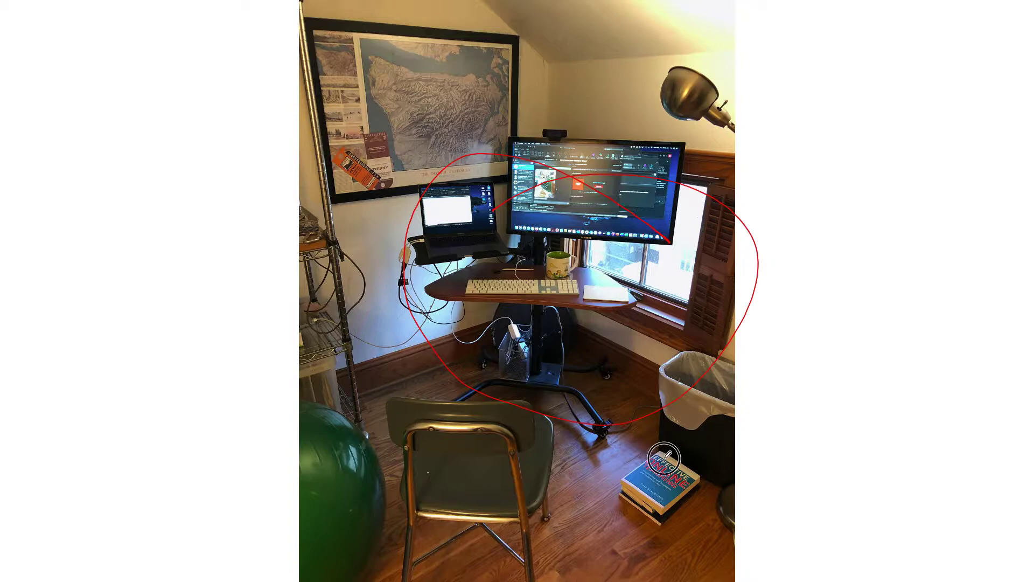
mouse_move(664, 447)
mouse_down()
mouse_move(641, 501)
mouse_move(697, 474)
mouse_move(649, 457)
mouse_up()
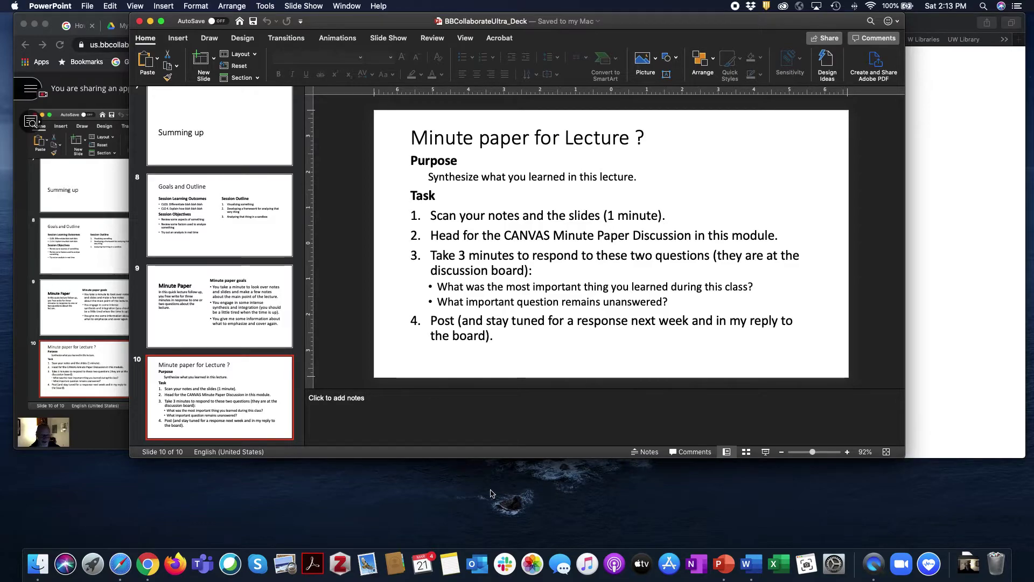
Step: Back in the Collaborate session, stop sharing the PowerPoint window
click(143, 562)
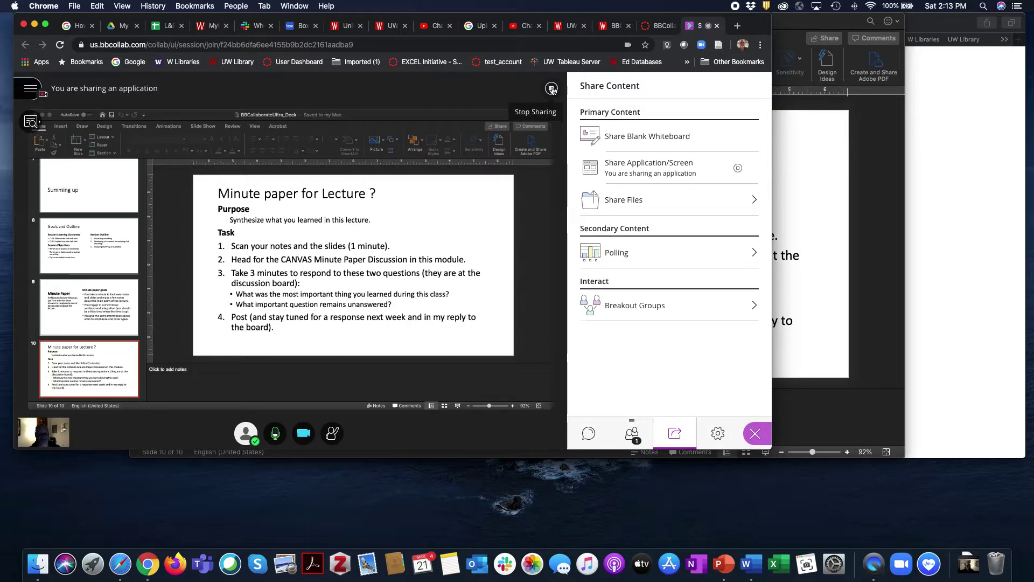
click(552, 89)
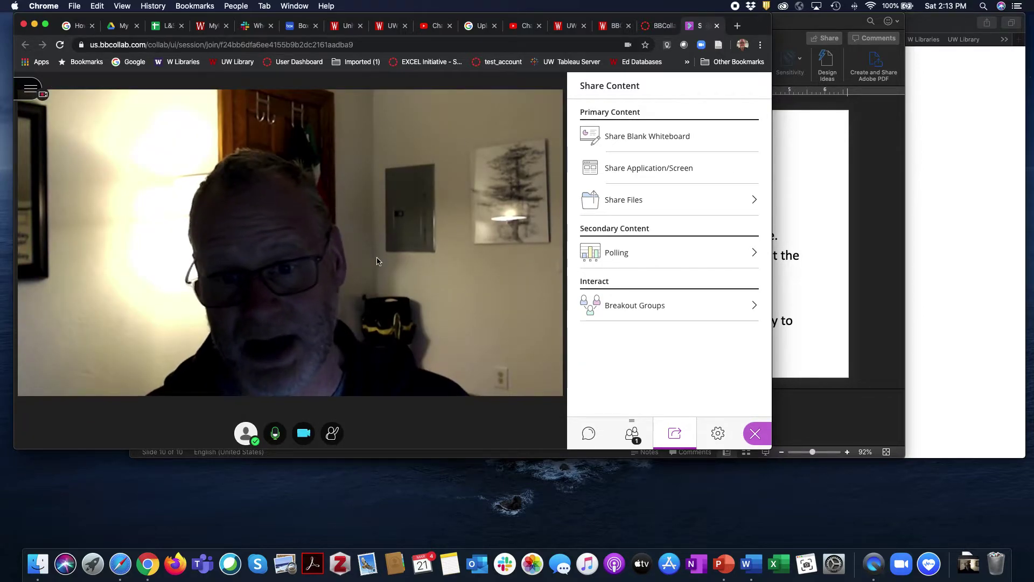
click(638, 168)
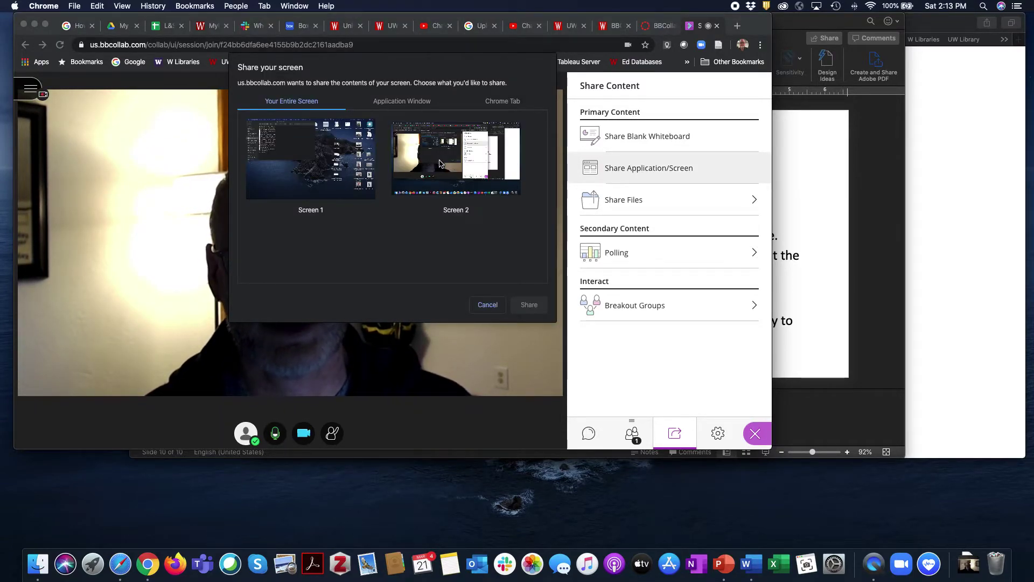
Step: Share the 'Studio - Bb Collaborate' browser window into the session
click(409, 103)
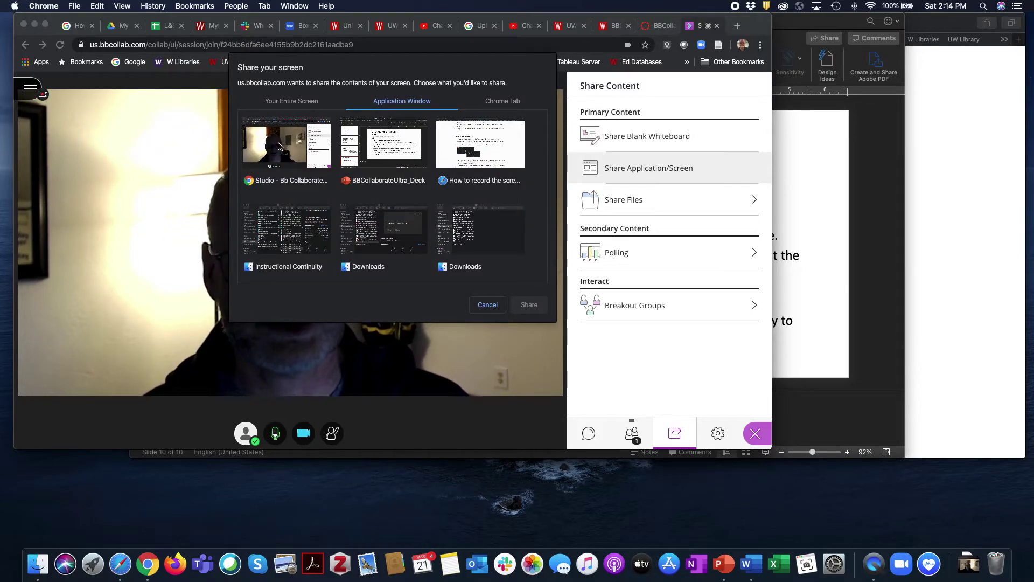
click(278, 146)
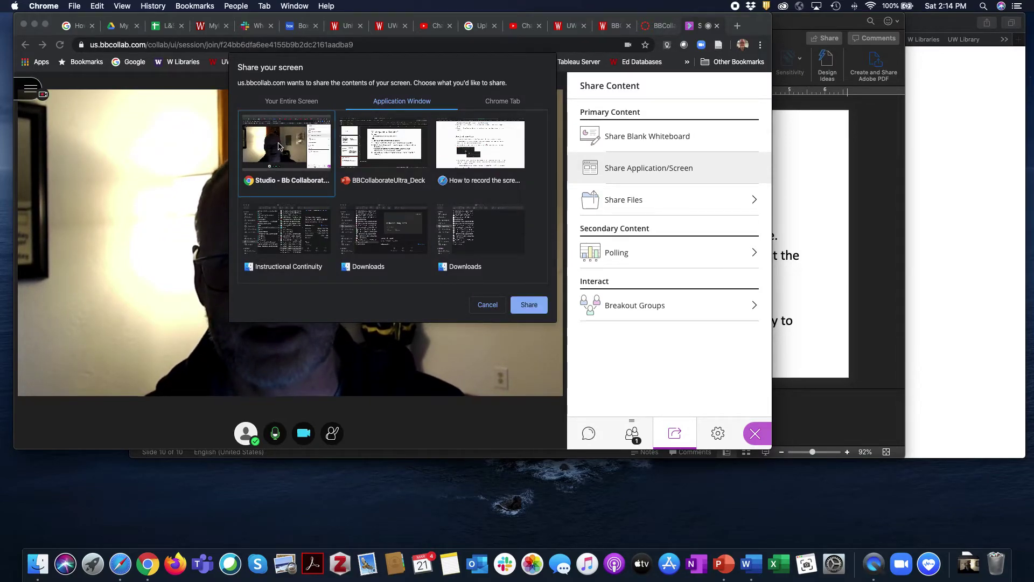
click(532, 307)
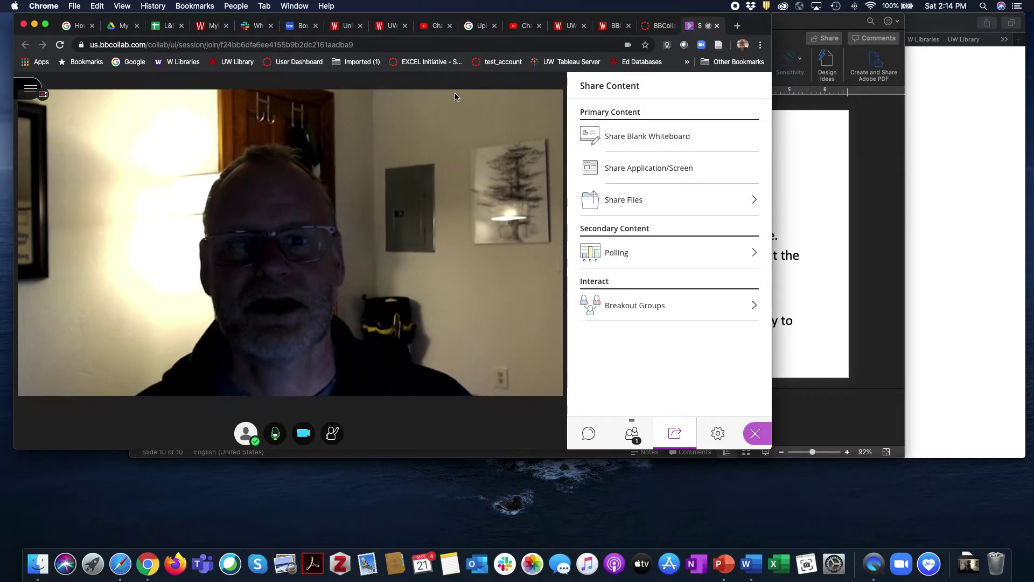
Step: Reopen the application-window picker and cancel without changing the shared window
click(625, 168)
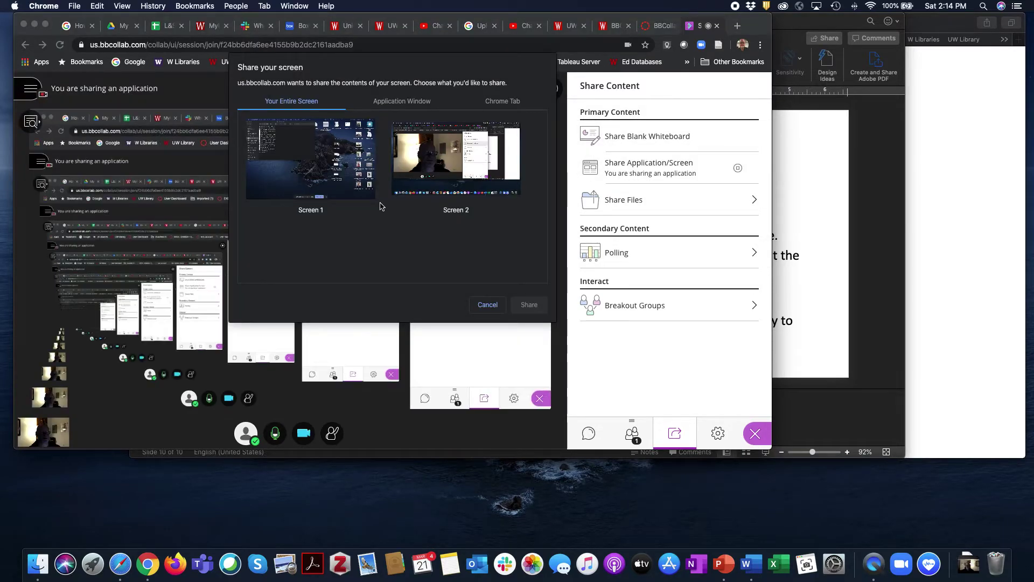
click(408, 102)
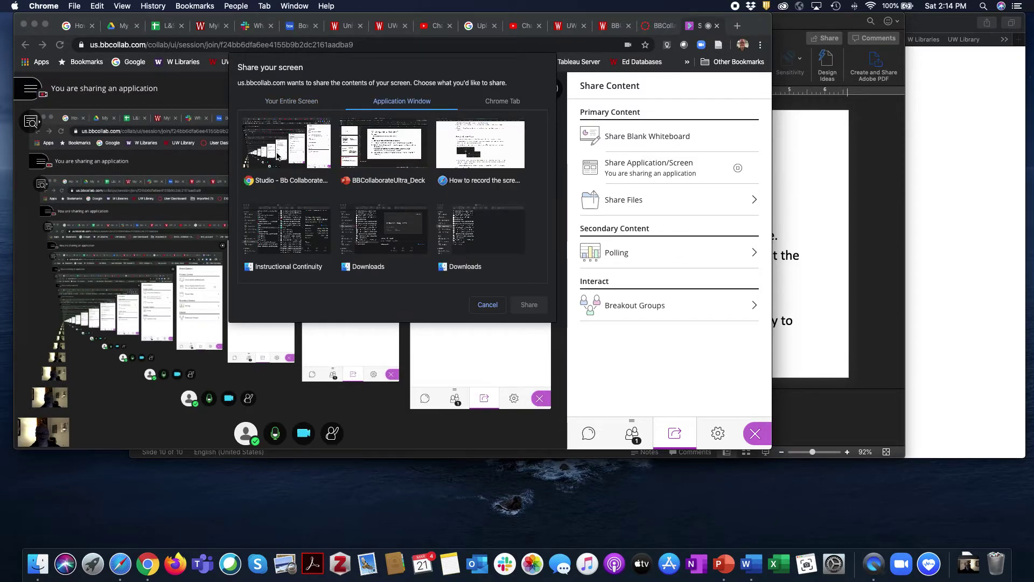
click(192, 93)
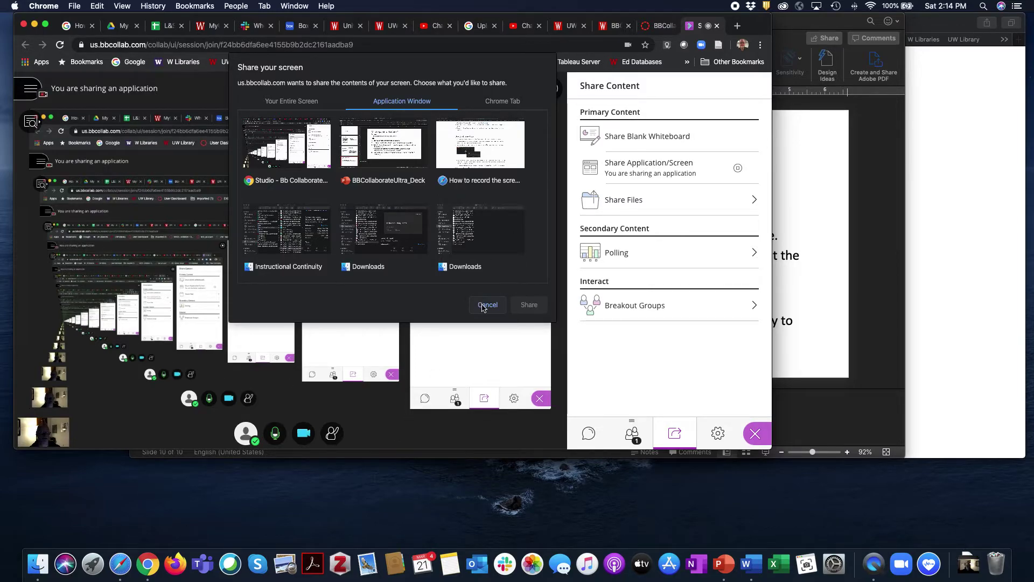
click(483, 305)
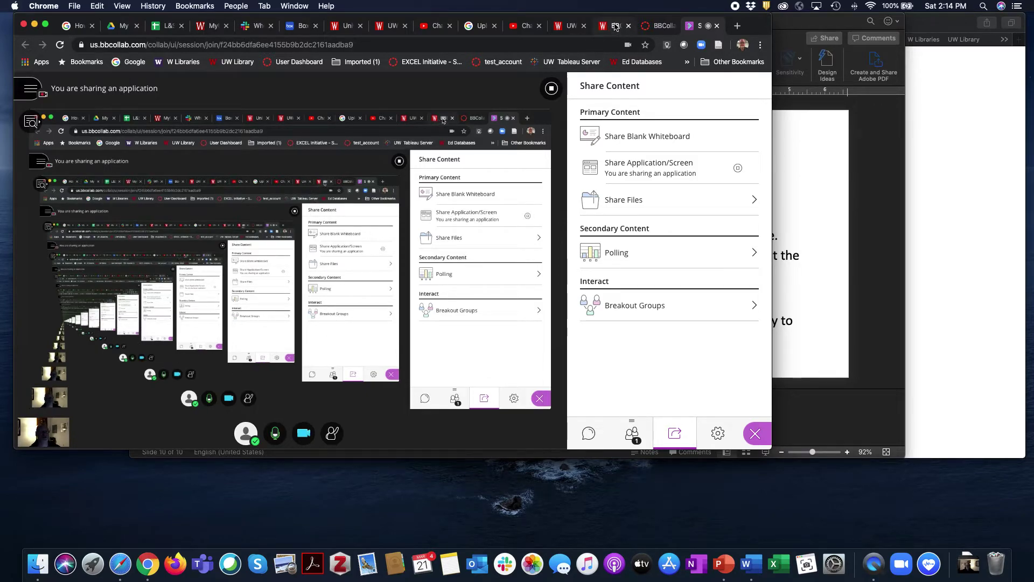
click(653, 25)
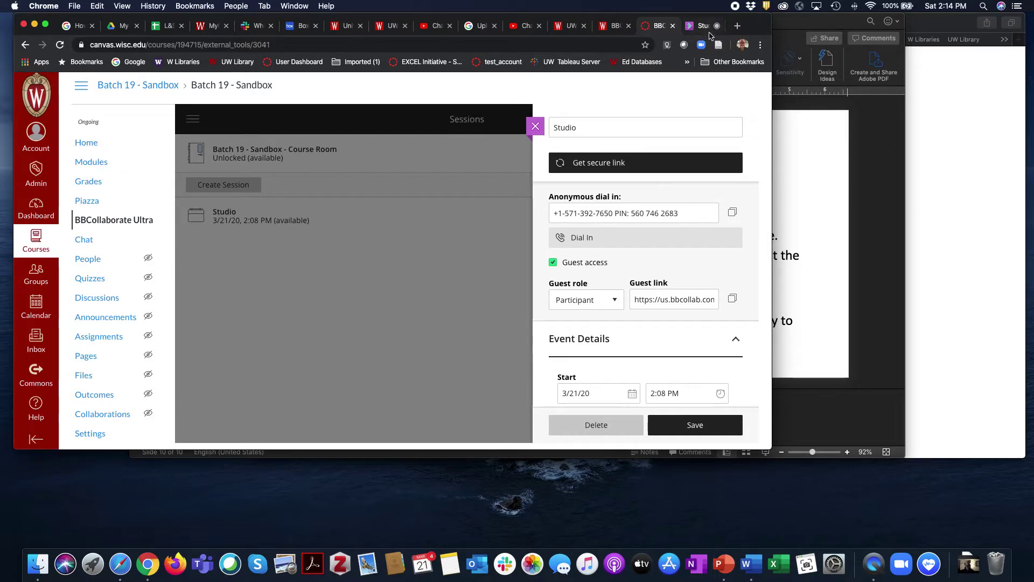
Step: In a new tab, reach Batch 19 - Sandbox via the EXCEL Initiative site's Courses list
click(738, 26)
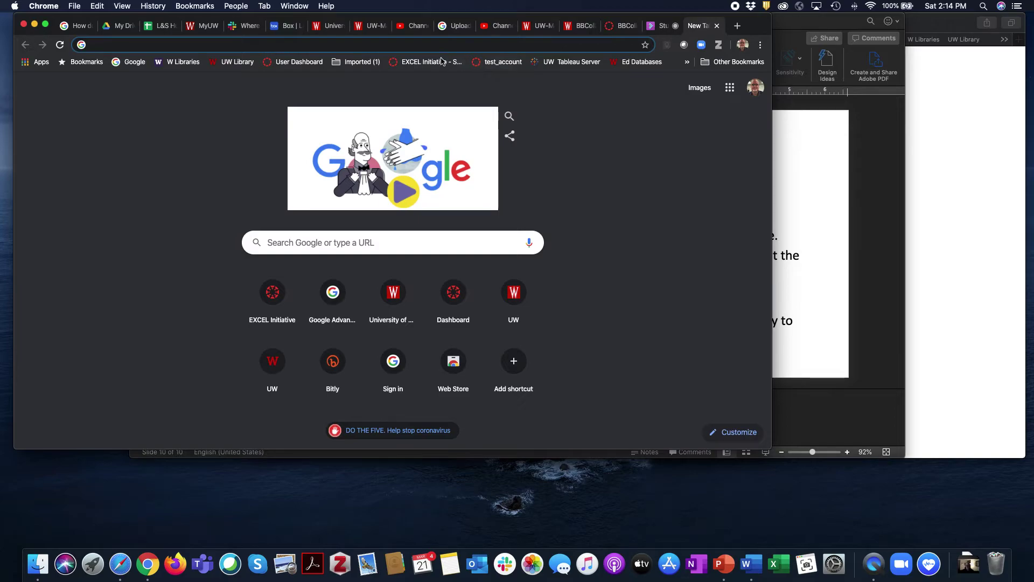
click(420, 62)
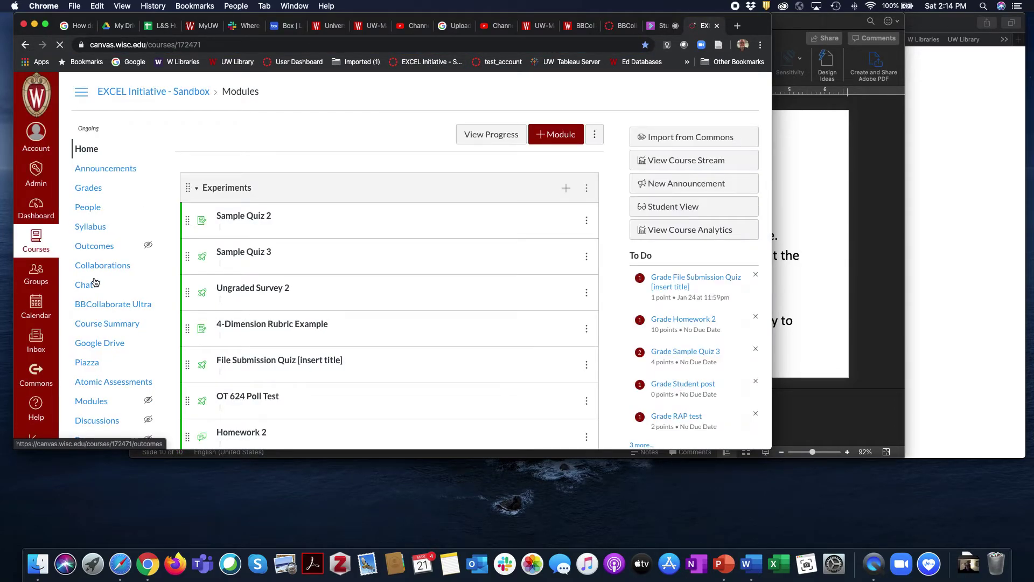
click(33, 241)
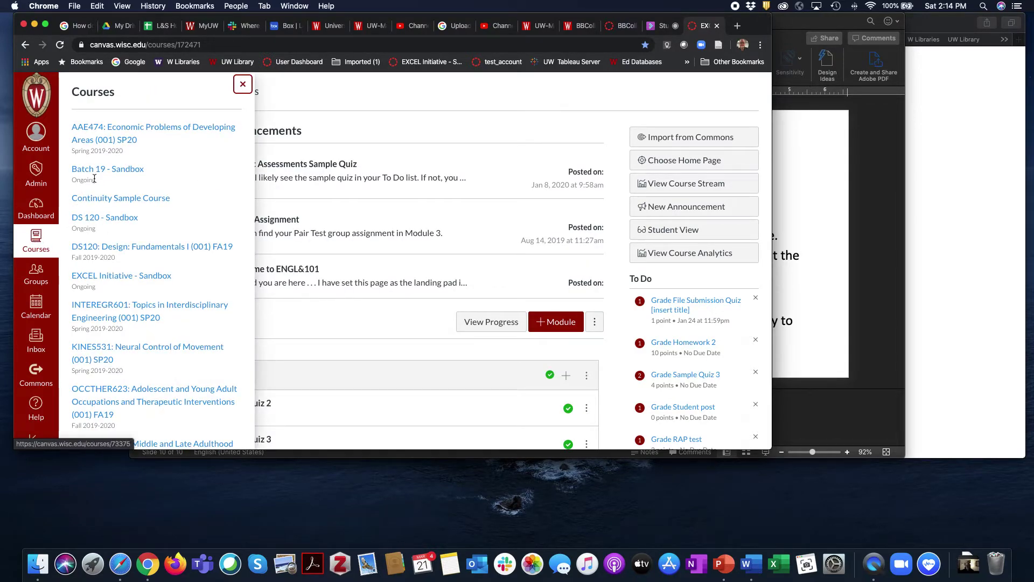
click(107, 169)
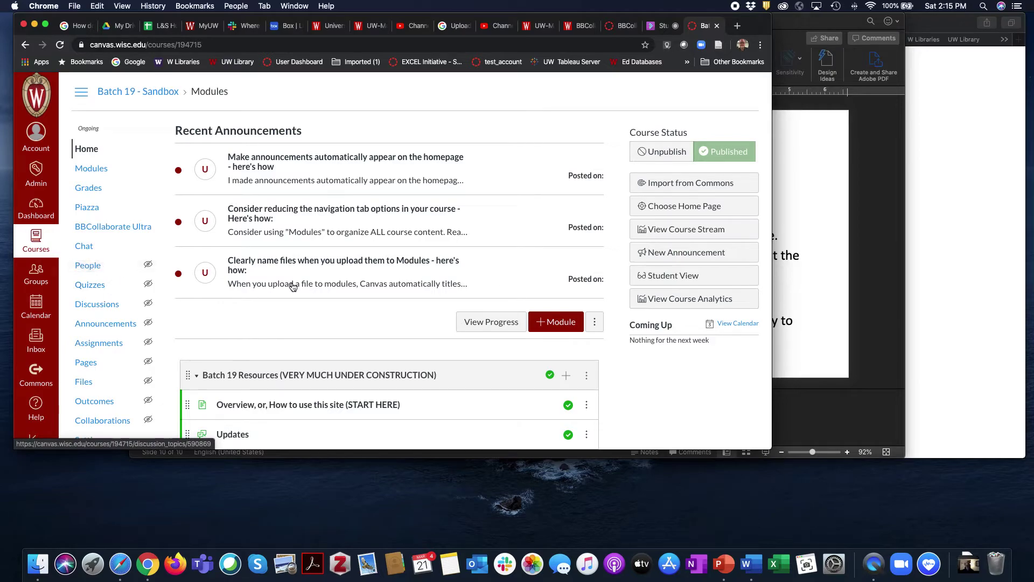
scroll(292, 285, down, 1)
scroll(293, 284, down, 3)
scroll(293, 284, down, 5)
scroll(293, 283, down, 1)
scroll(293, 283, down, 4)
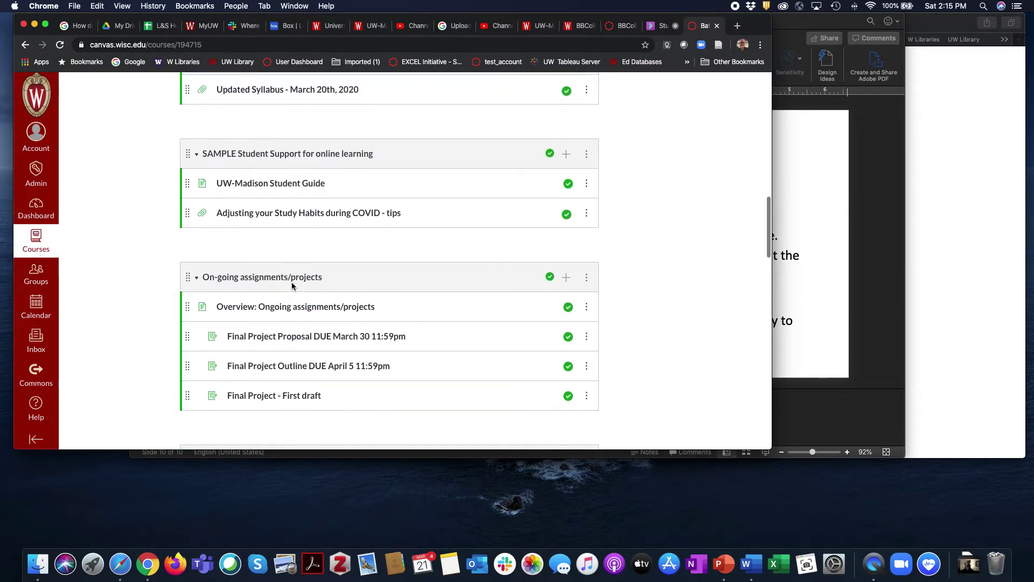
scroll(293, 282, down, 2)
scroll(291, 285, down, 4)
scroll(276, 221, up, 1)
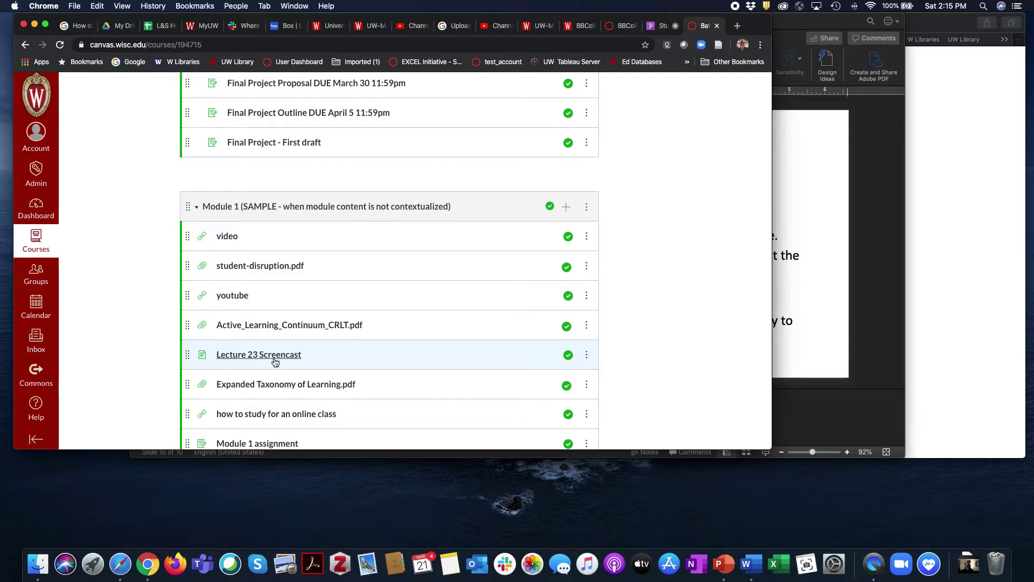
scroll(370, 377, down, 5)
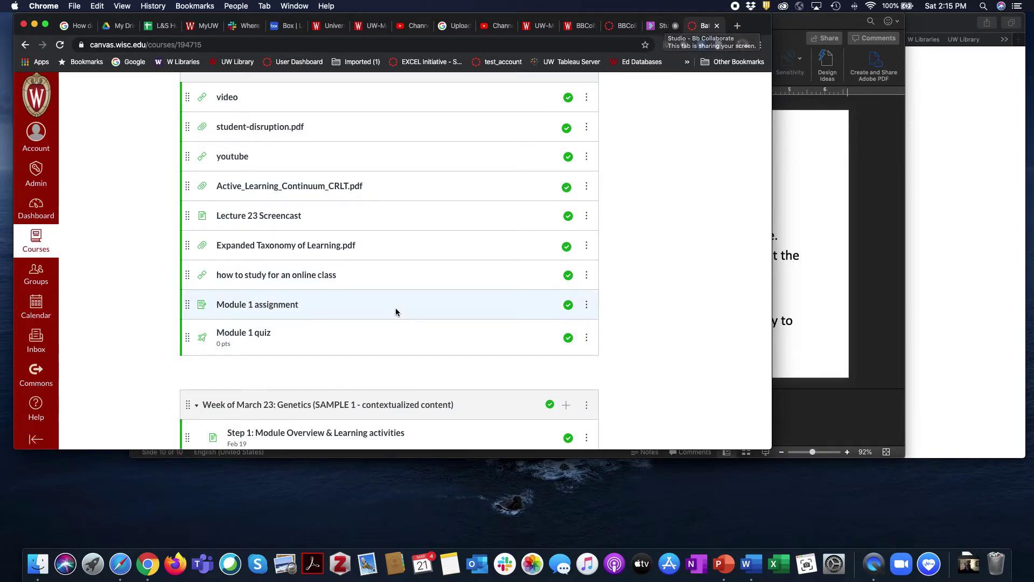
click(666, 24)
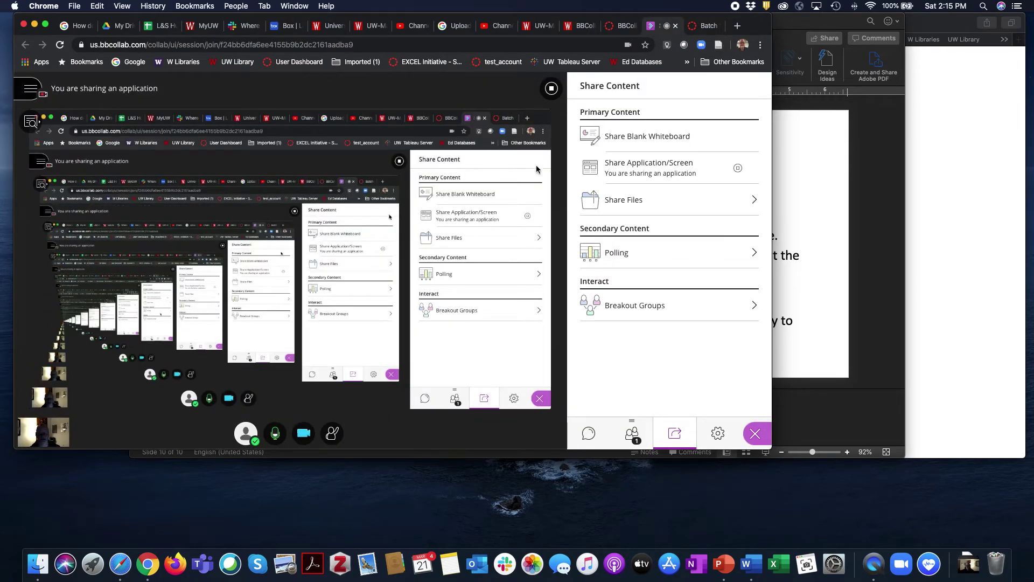
Step: End application sharing, then share a blank whiteboard, pencil two strokes, clear them, and stop sharing
click(551, 89)
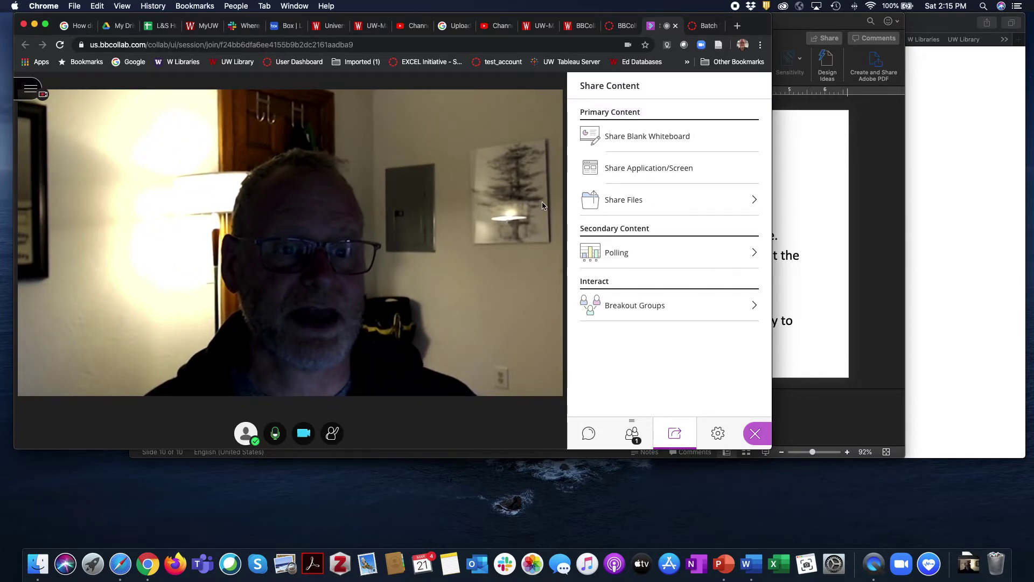
click(637, 140)
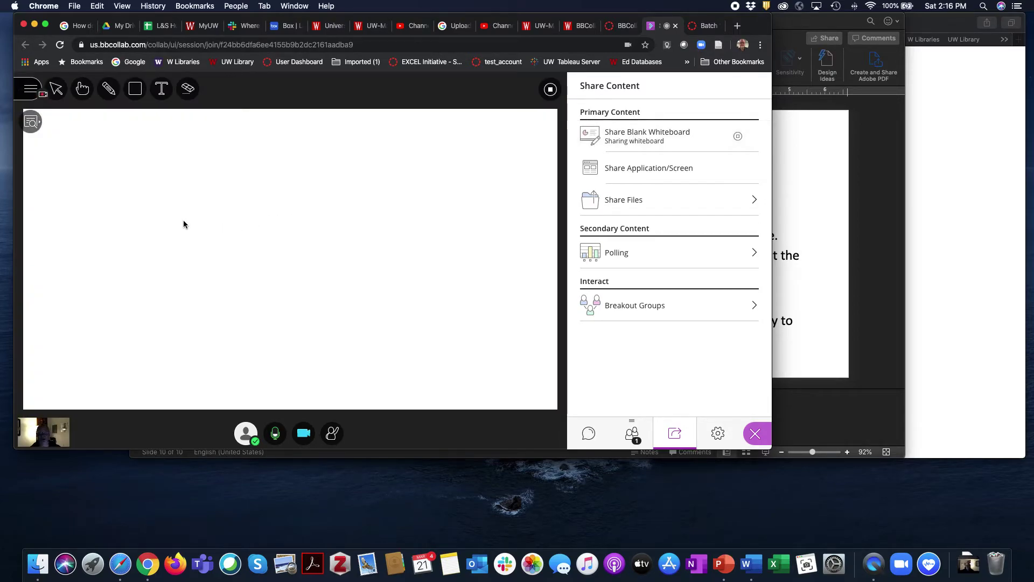
click(108, 88)
mouse_move(147, 158)
mouse_down()
mouse_move(161, 233)
mouse_move(126, 263)
mouse_up()
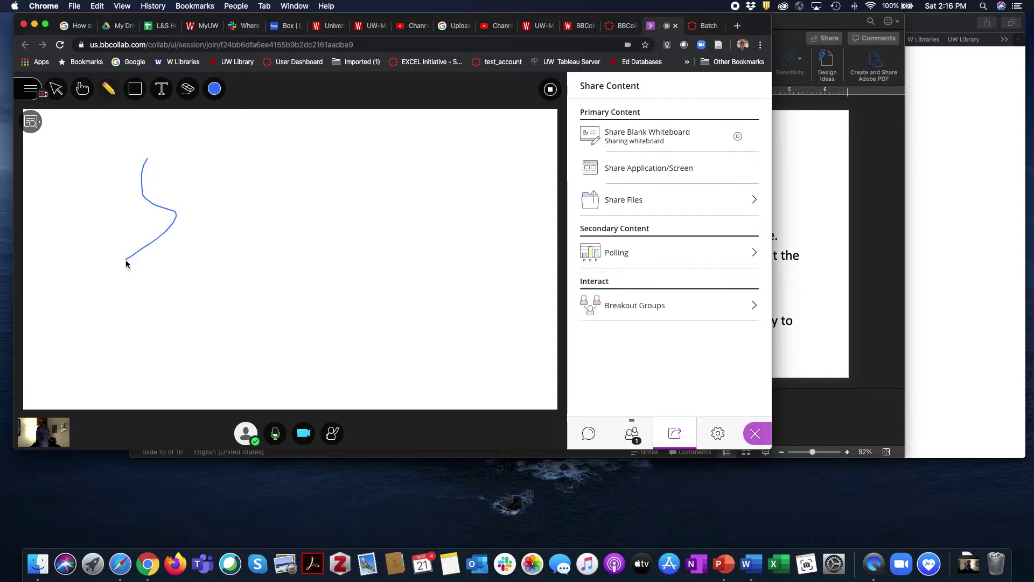
mouse_move(273, 289)
mouse_down()
mouse_move(210, 291)
mouse_move(224, 336)
mouse_up()
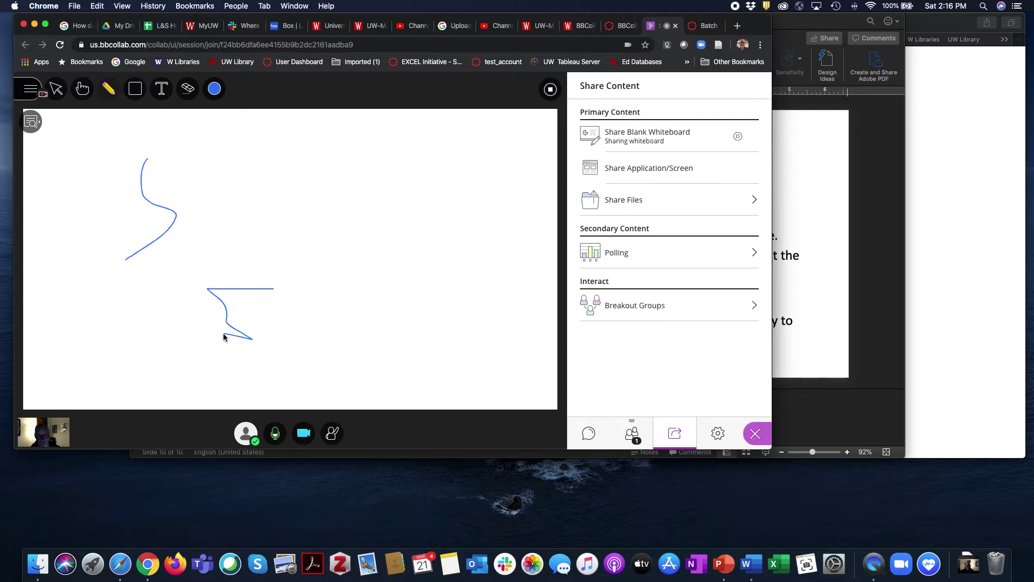
click(187, 88)
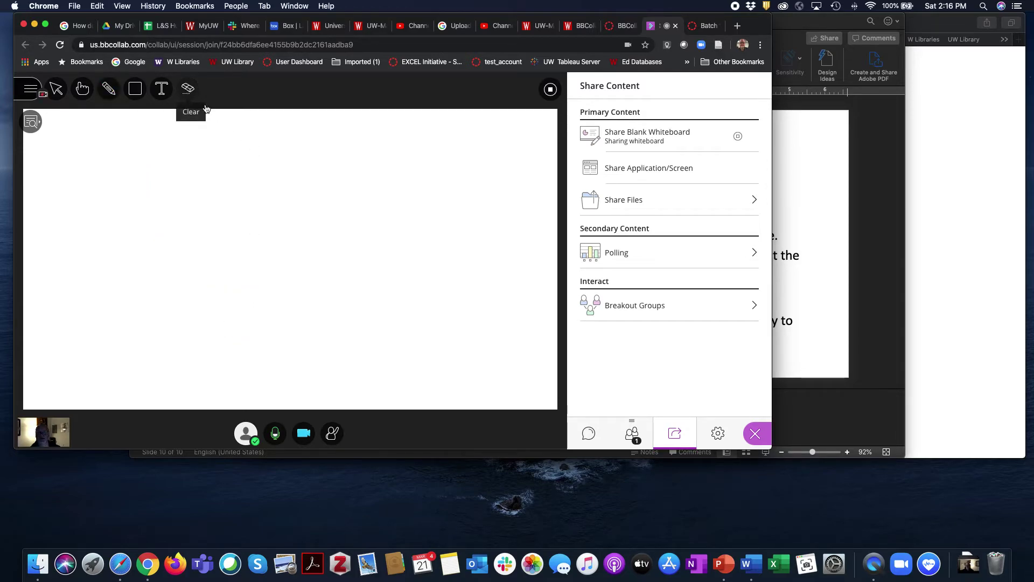
click(550, 88)
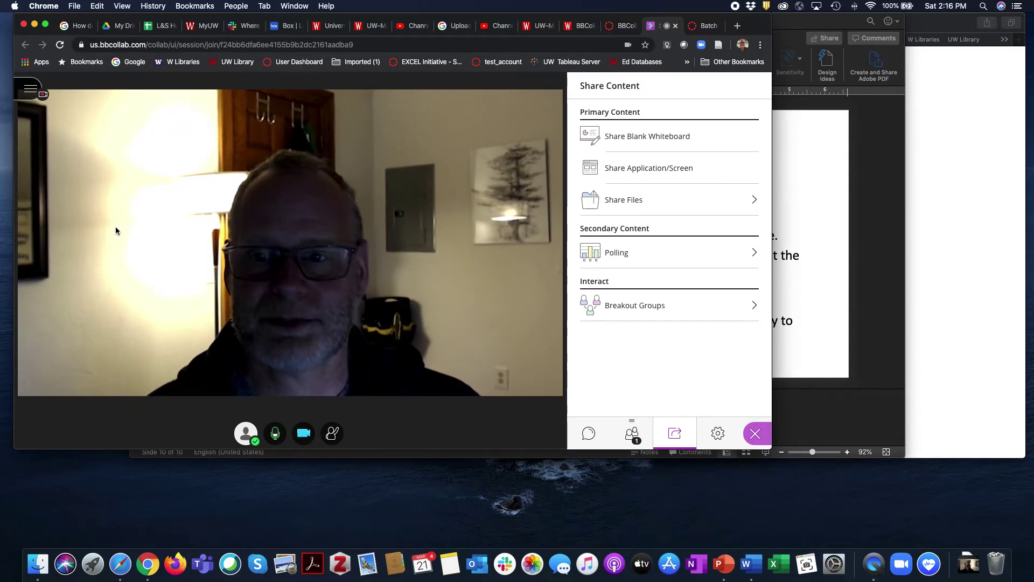
Step: Stop the Studio recording from the session menu, then leave the session
click(30, 91)
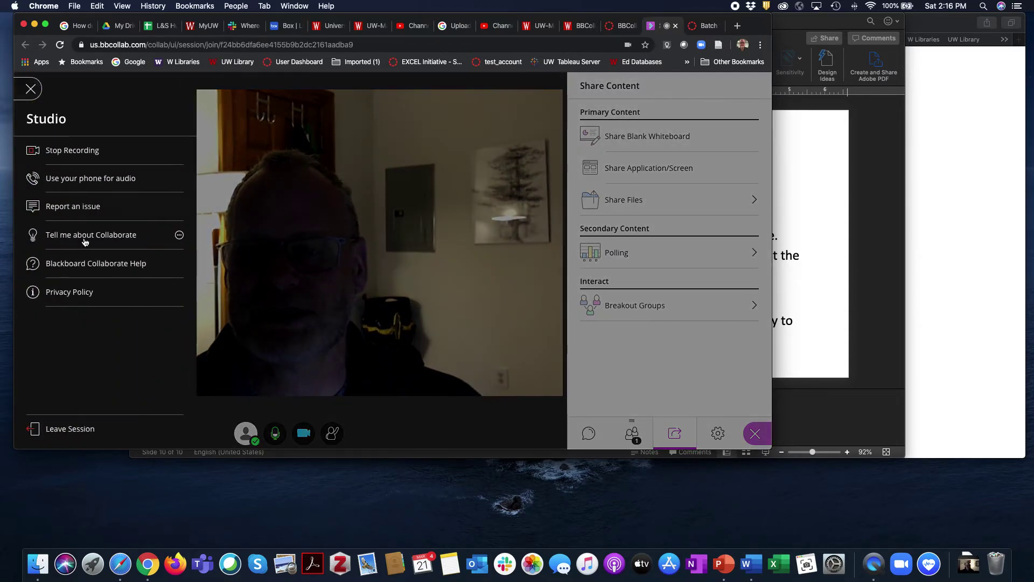
click(61, 152)
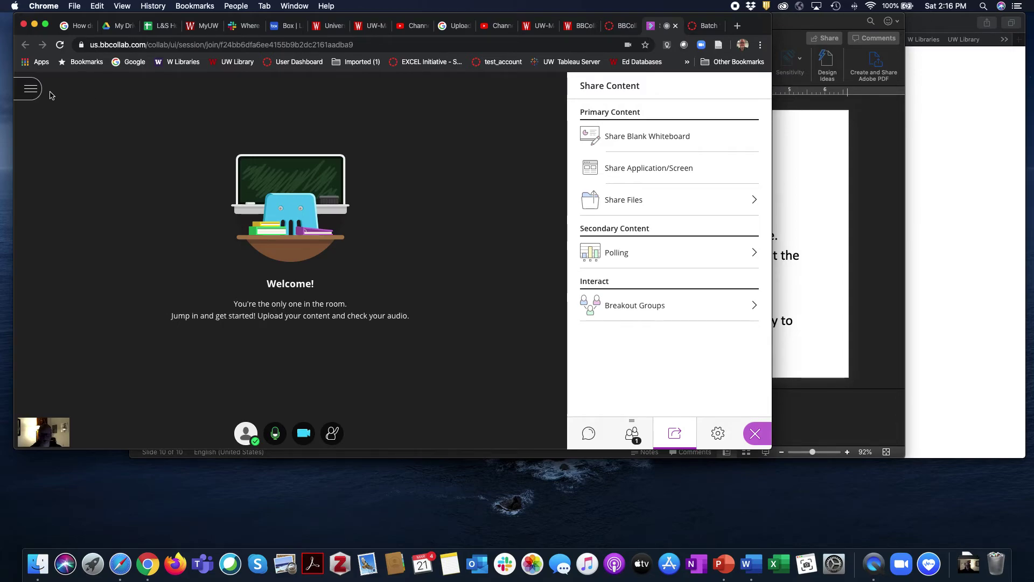
click(31, 89)
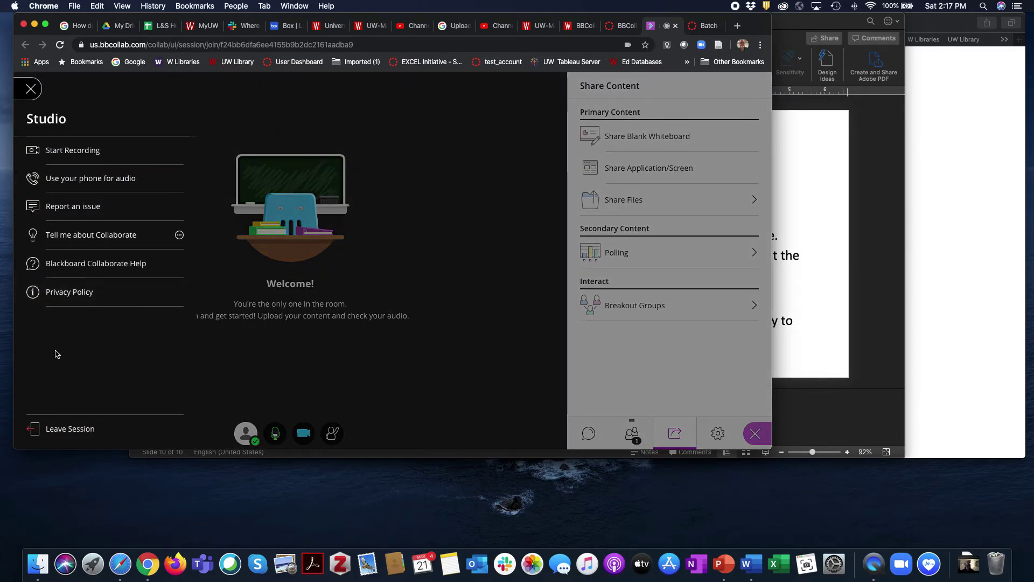
click(57, 429)
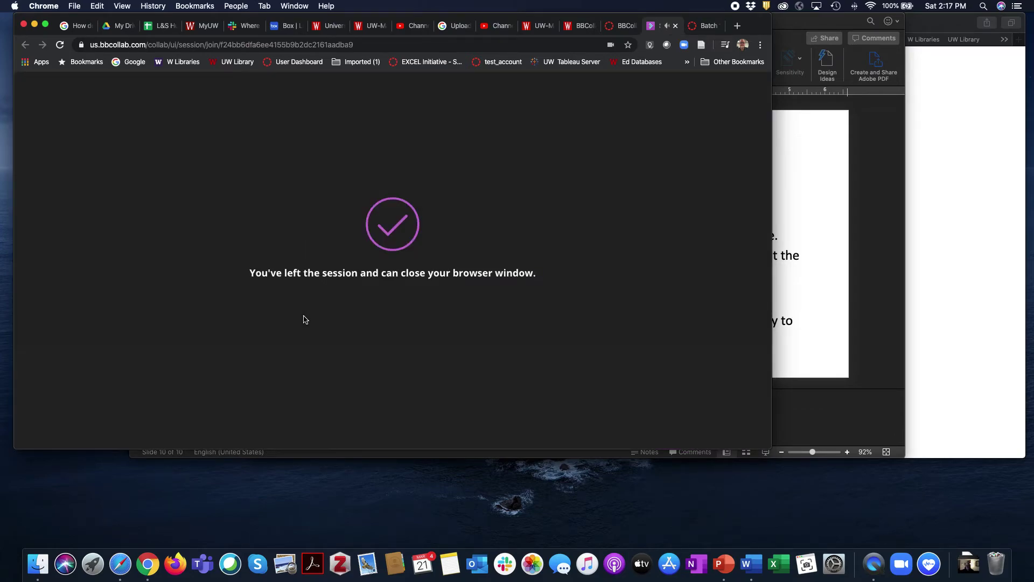
Step: Close the session tab and view Collaborate Recordings, which shows none from the past 30 days
click(675, 26)
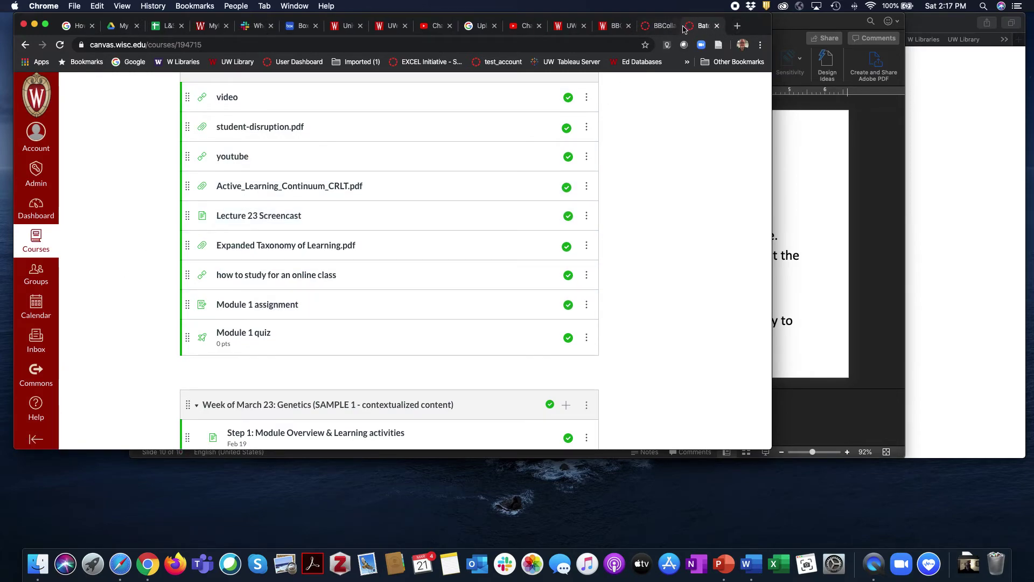
click(658, 26)
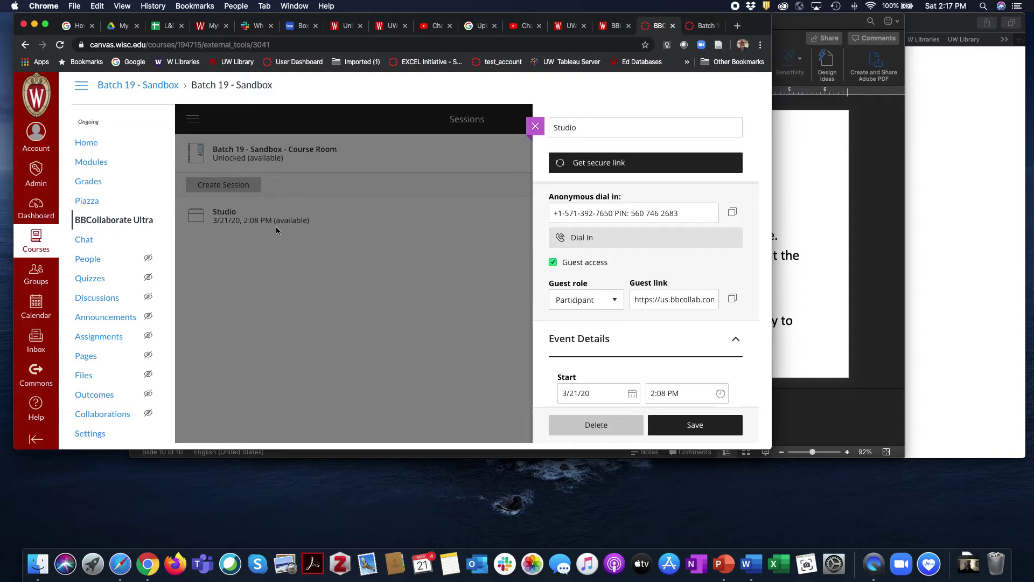
click(234, 283)
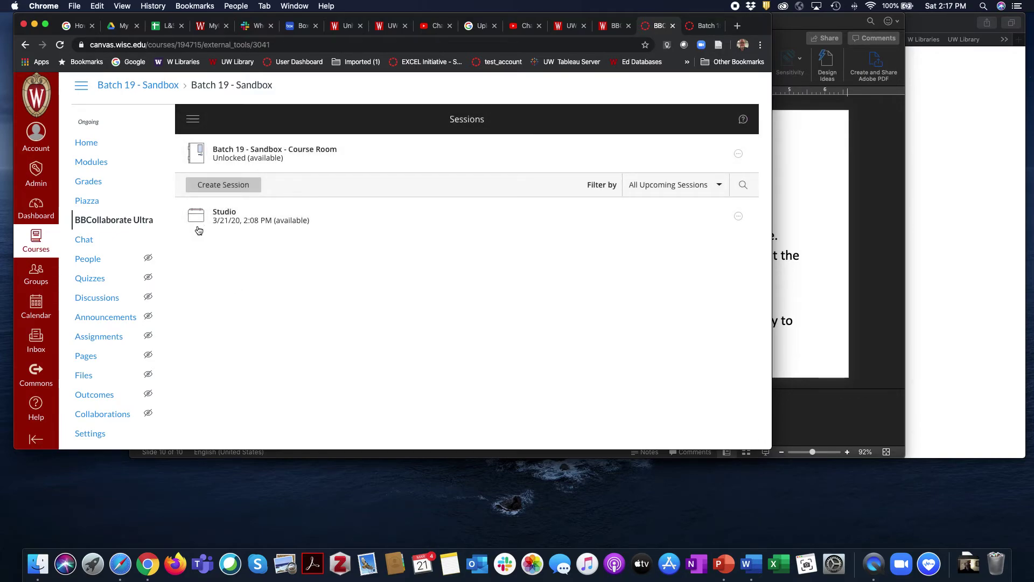
click(193, 119)
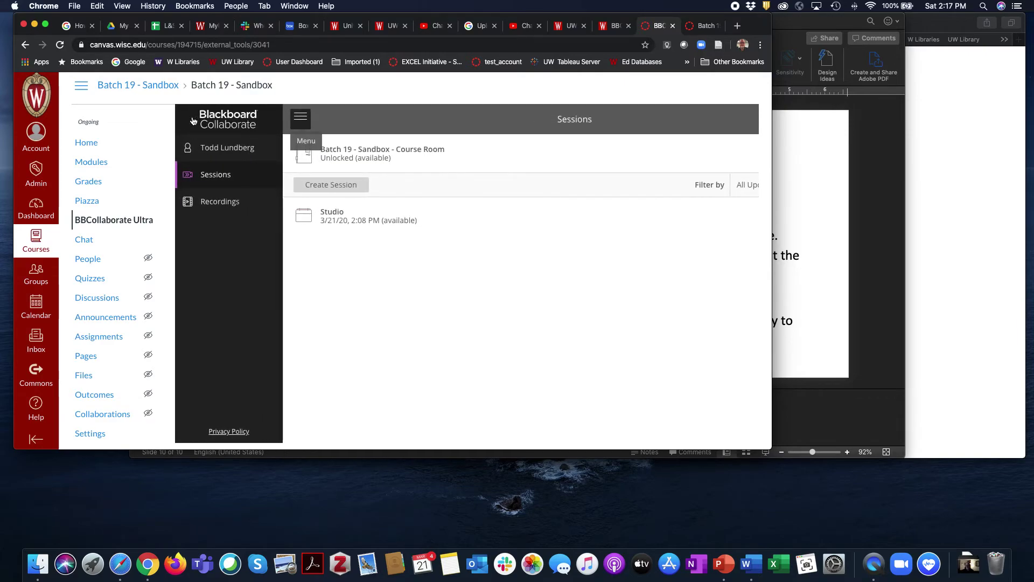
click(210, 204)
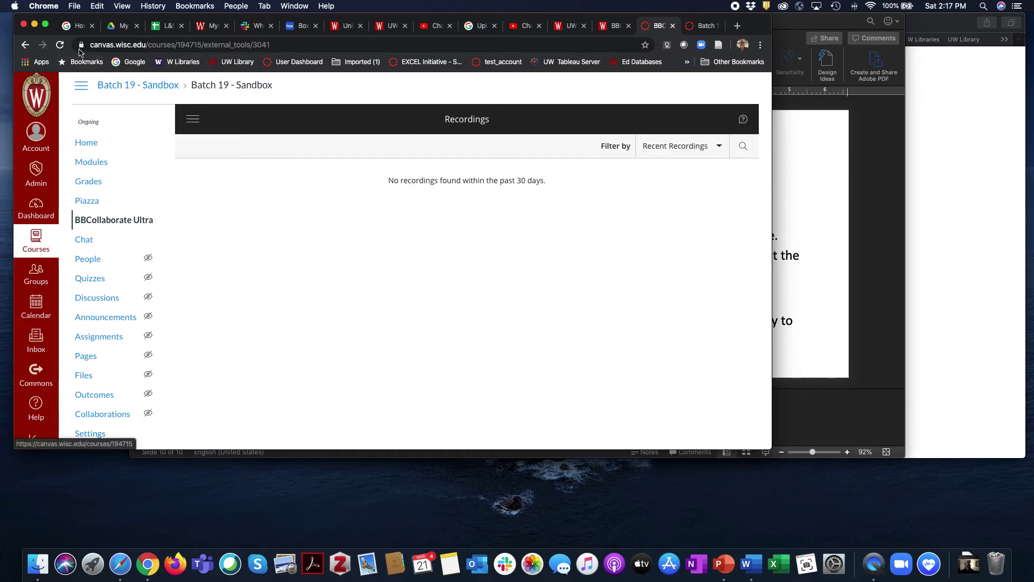
Step: Reload Collaborate, confirm Recordings is still empty, then go back to the Batch 19 Modules page
click(60, 44)
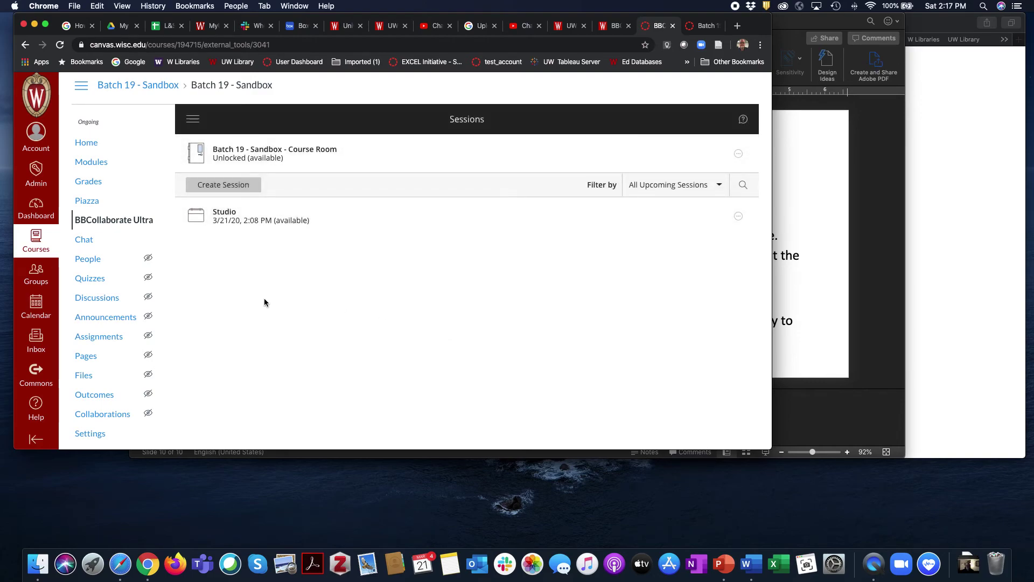
click(189, 124)
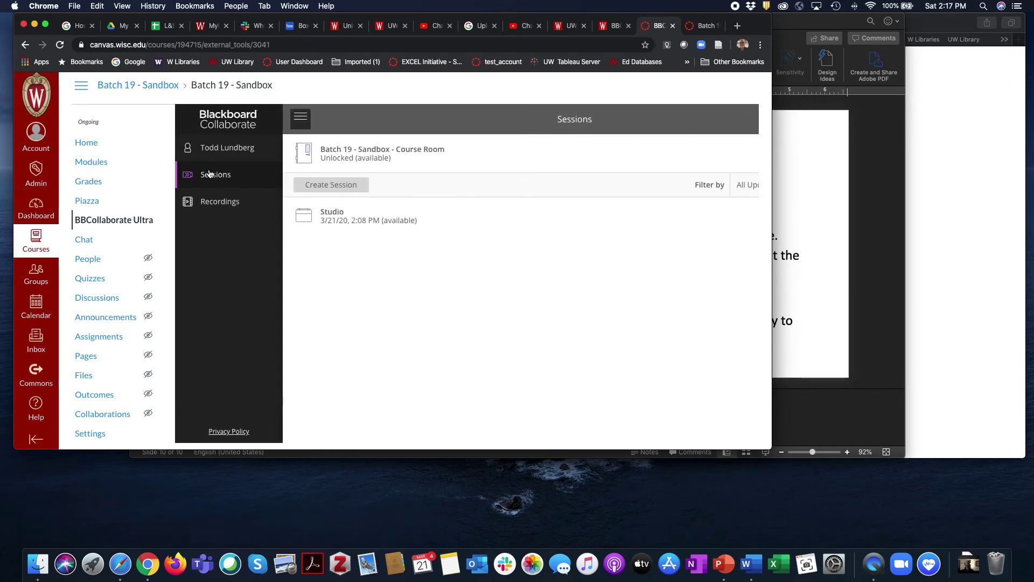
click(209, 202)
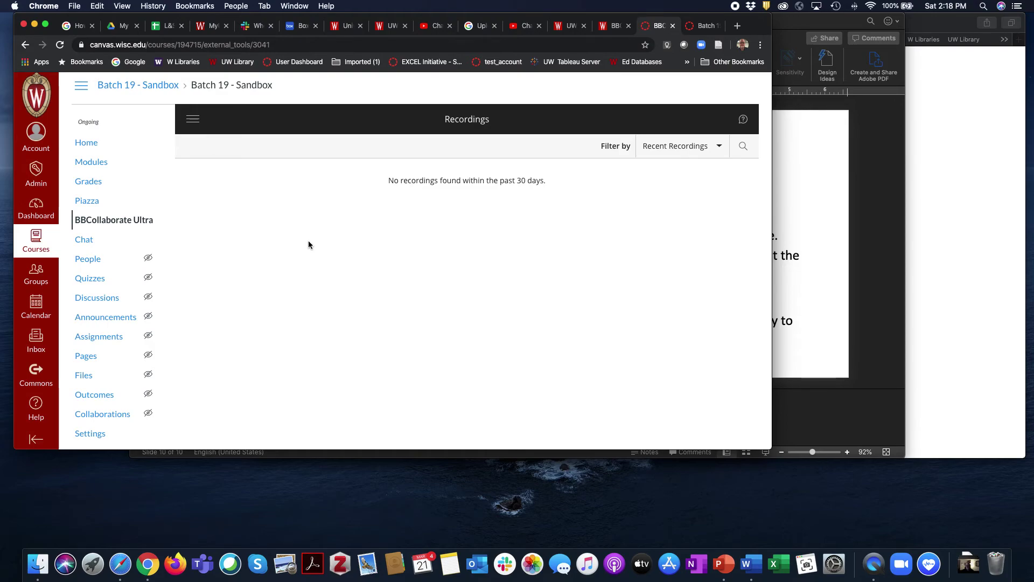
click(704, 25)
scroll(411, 219, up, 1)
scroll(410, 219, up, 3)
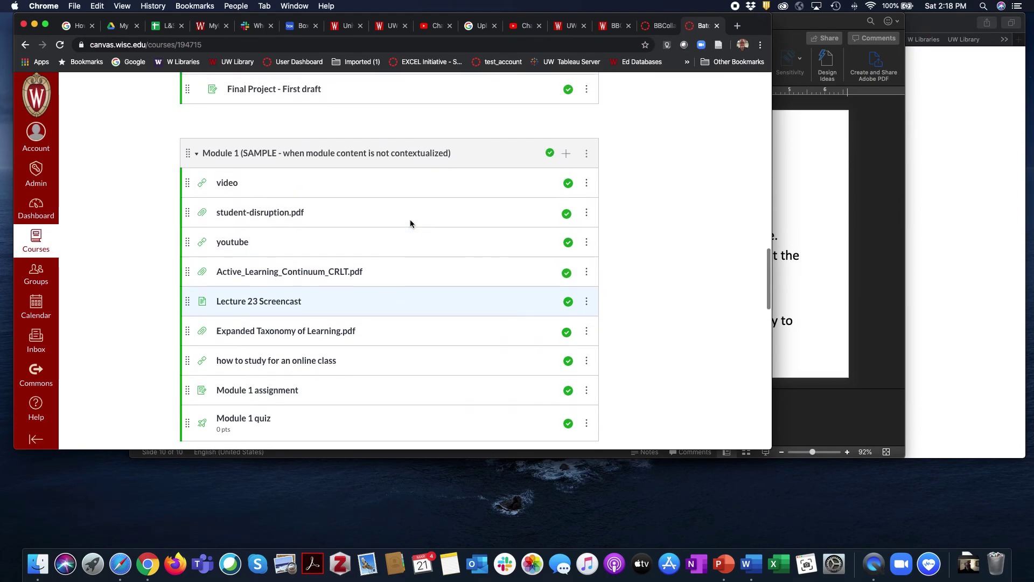